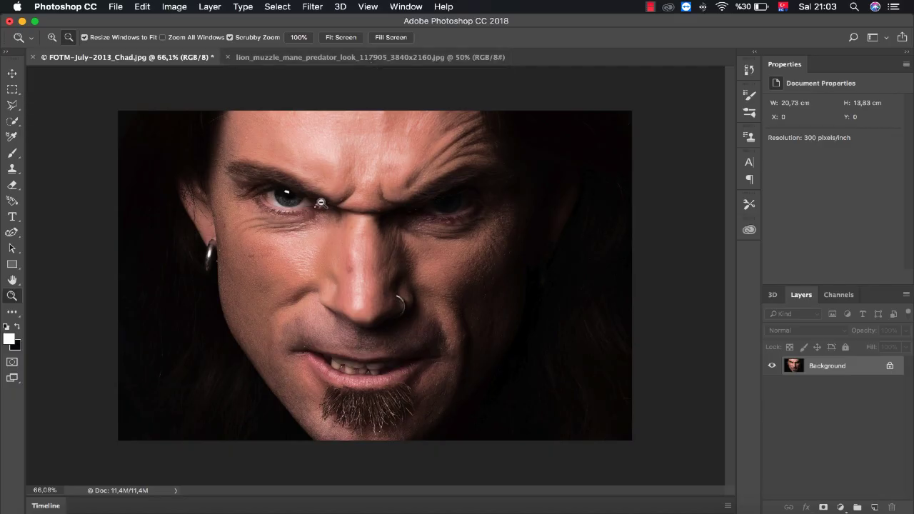
Step: In the lion photo document, drag a rectangular marquee around the whole image
click(331, 57)
click(12, 89)
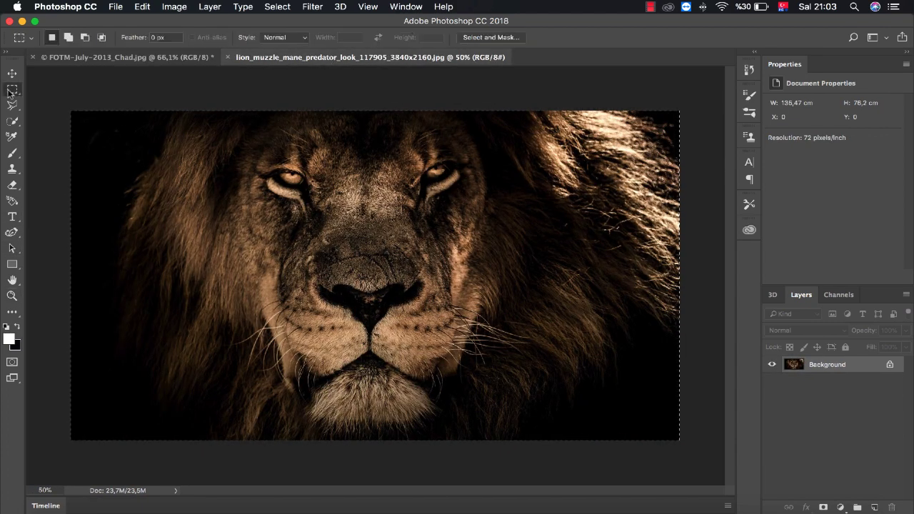
mouse_move(71, 111)
mouse_down()
mouse_move(543, 434)
mouse_move(710, 460)
mouse_up()
Step: Paste the lion photo into the man's portrait as Layer 1 and roughly position it
click(179, 61)
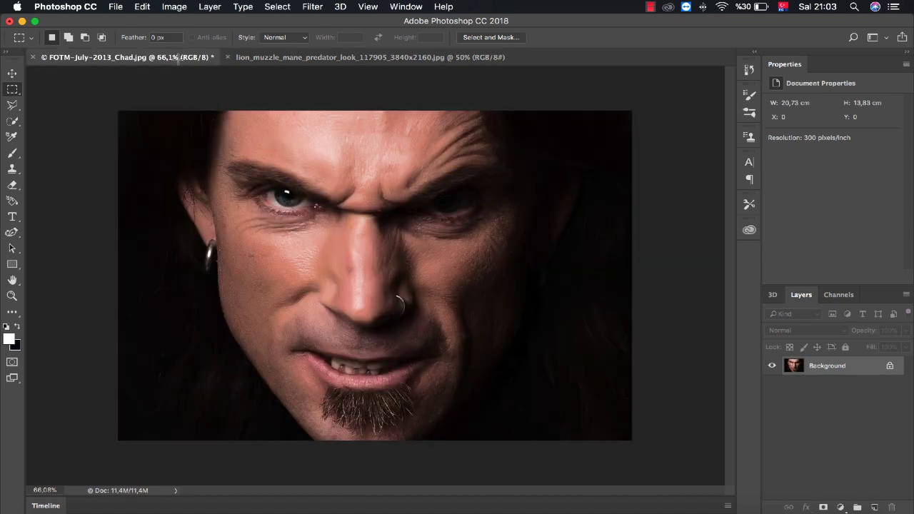
key(super+v)
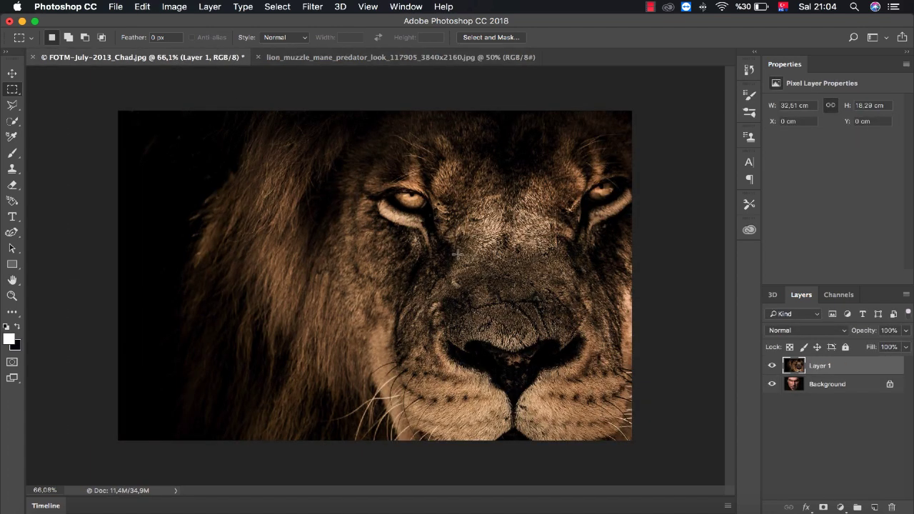
drag(550, 266, 412, 257)
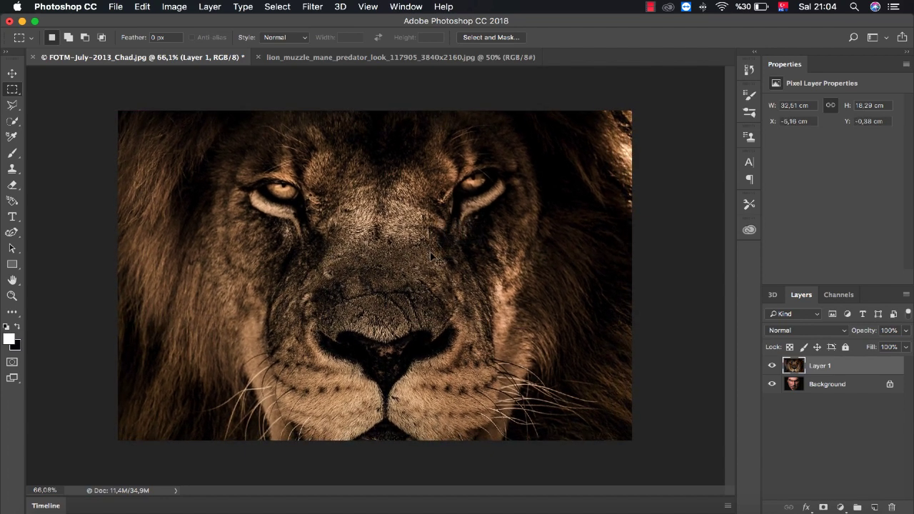
drag(472, 282, 408, 321)
Step: Free Transform the lion layer to about 80% and centre it over the face
key(super+t)
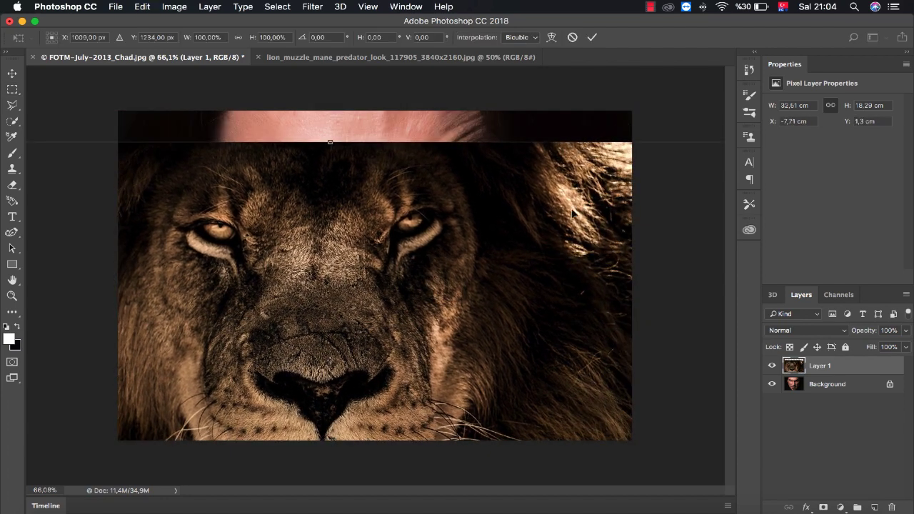
drag(649, 176, 493, 168)
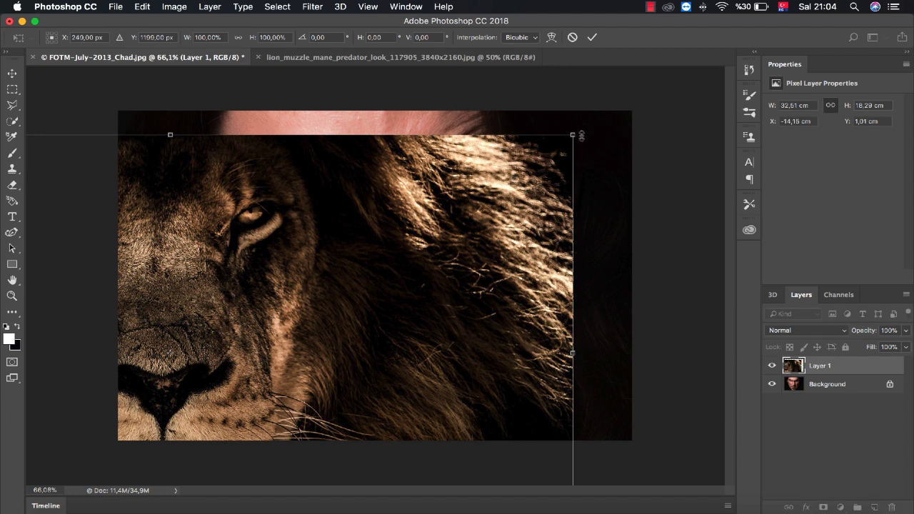
mouse_move(575, 135)
mouse_down()
mouse_move(548, 137)
mouse_move(420, 211)
mouse_move(331, 282)
mouse_up()
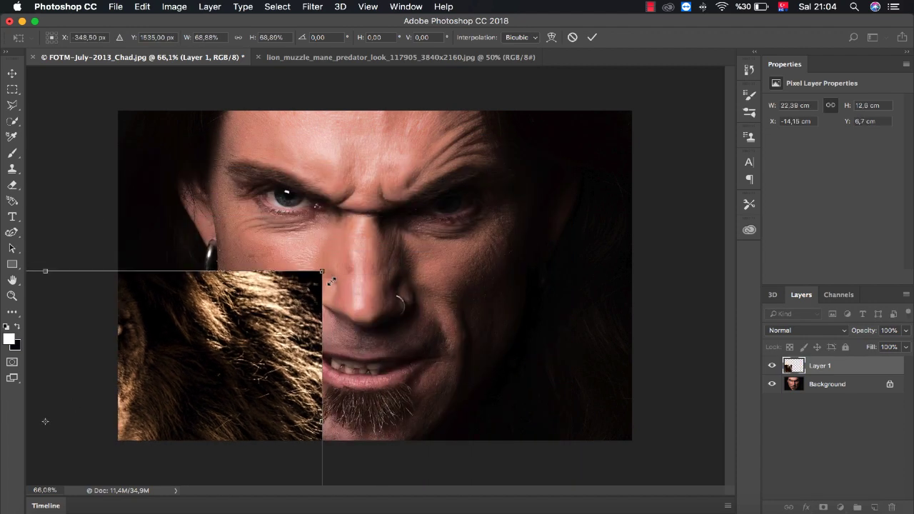
mouse_move(240, 355)
mouse_down()
mouse_move(535, 206)
mouse_move(550, 190)
mouse_up()
drag(627, 406, 722, 455)
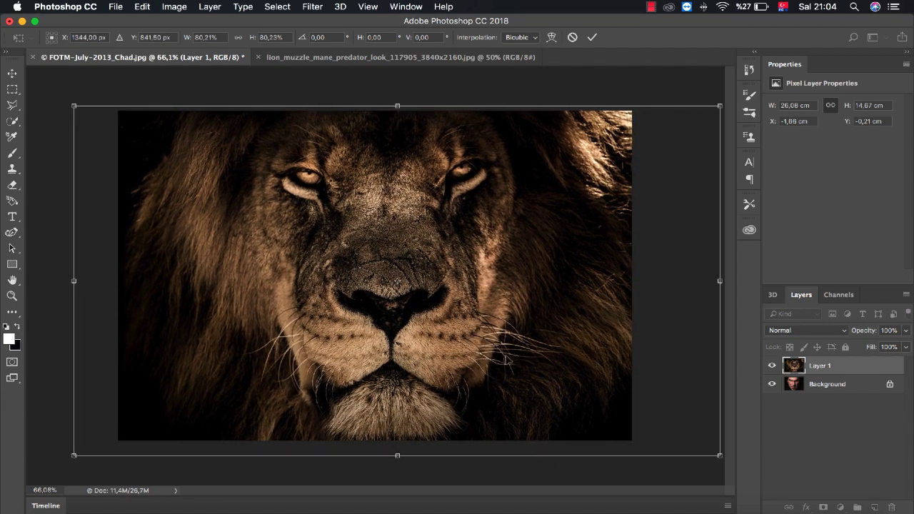
mouse_move(526, 358)
mouse_down()
mouse_move(498, 404)
mouse_move(504, 352)
mouse_move(504, 361)
mouse_up()
Step: Commit the lion's scaling and set Layer 1 opacity to 28%
click(13, 74)
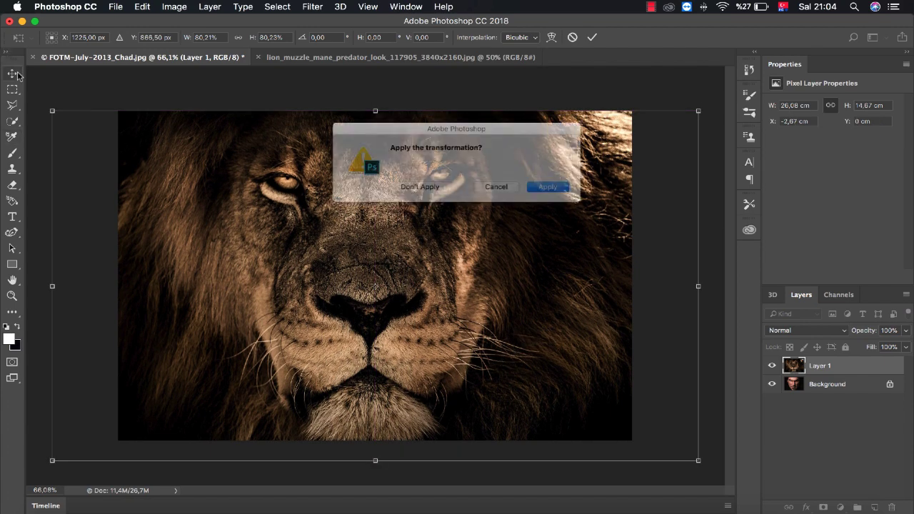
click(577, 195)
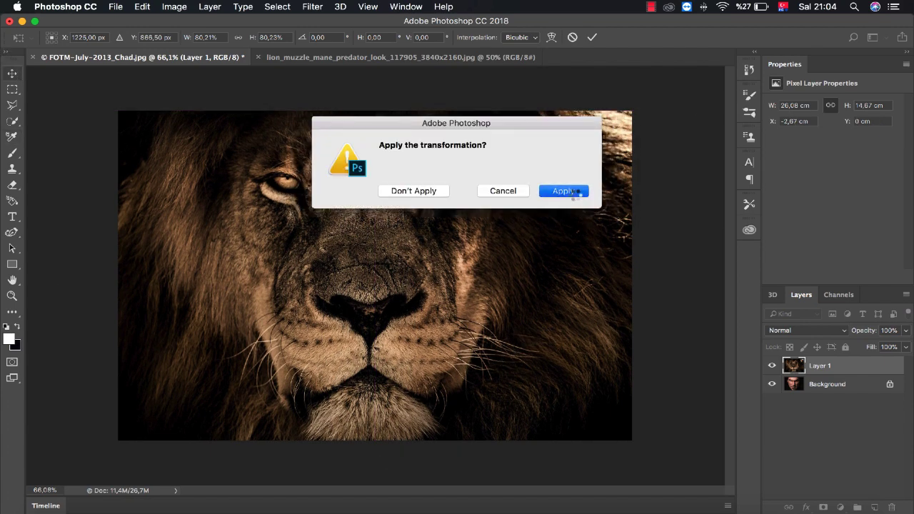
click(906, 331)
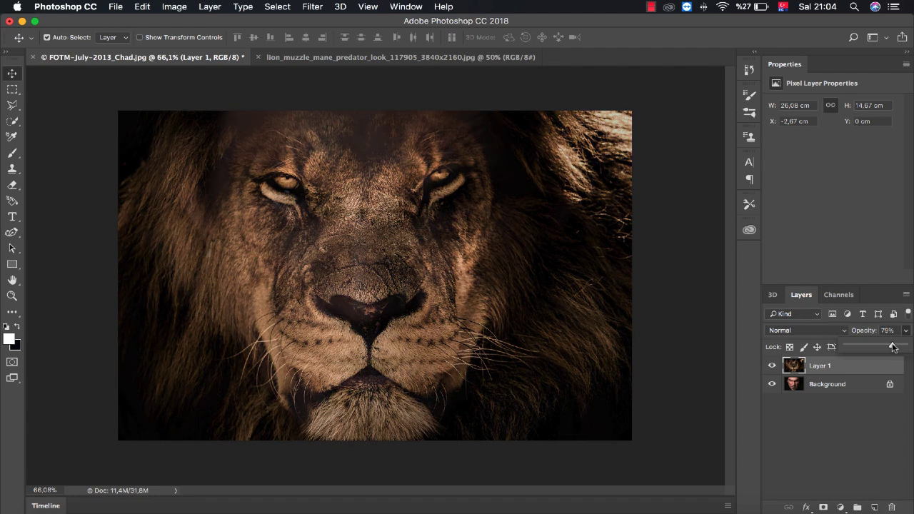
drag(887, 347, 862, 347)
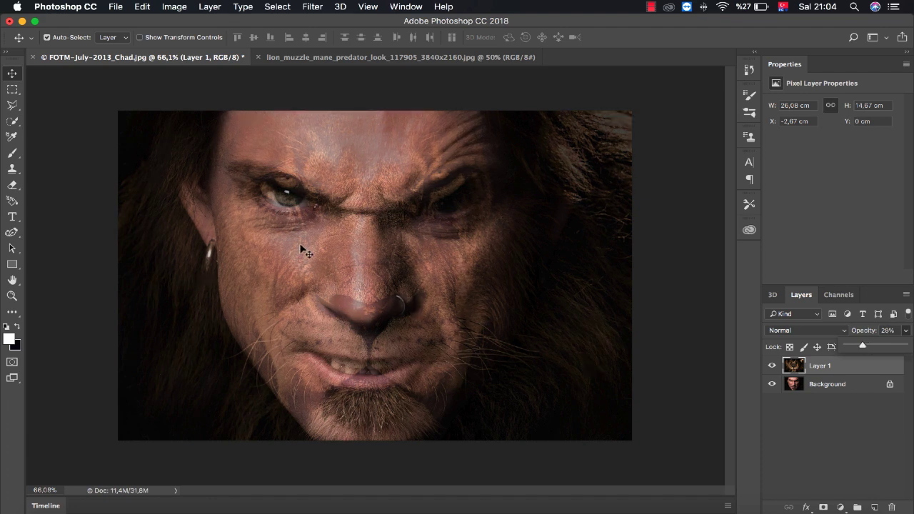
key(super)
key(super+t)
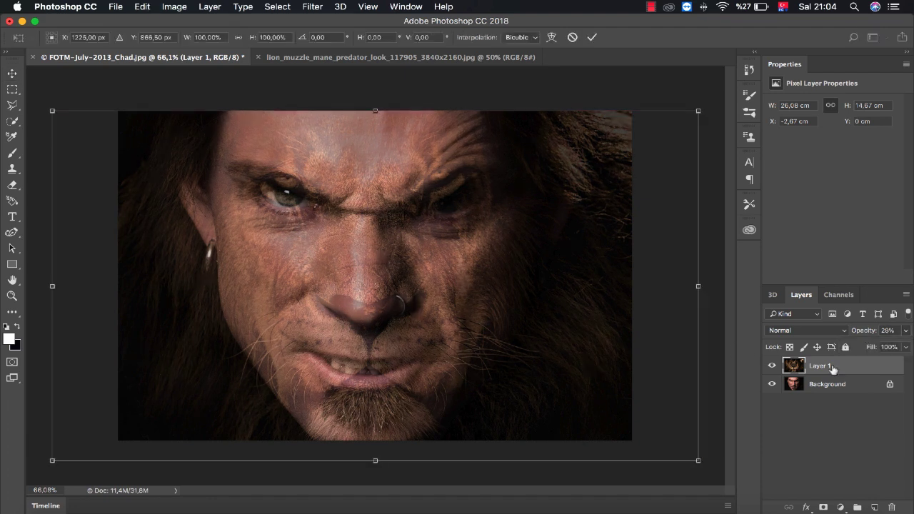
Step: Warp the lion layer so its eye, nose and mouth match the man's
right_click(437, 247)
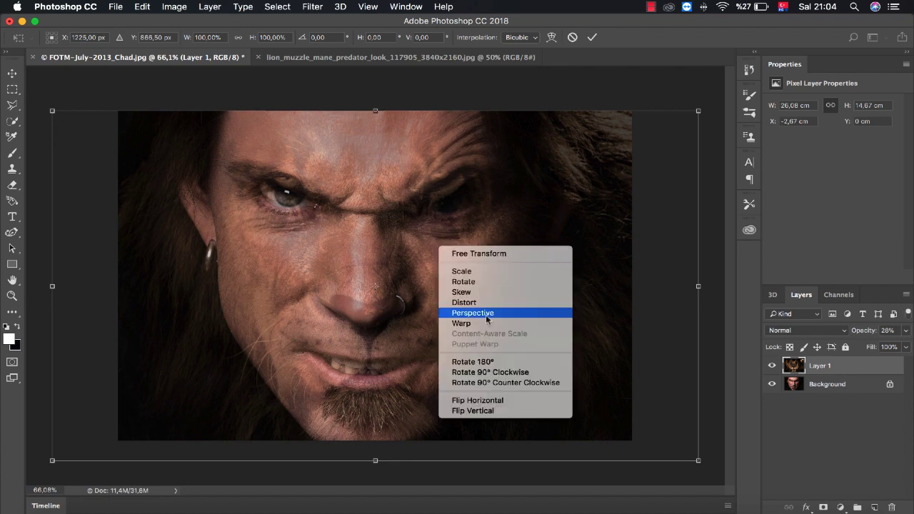
click(465, 323)
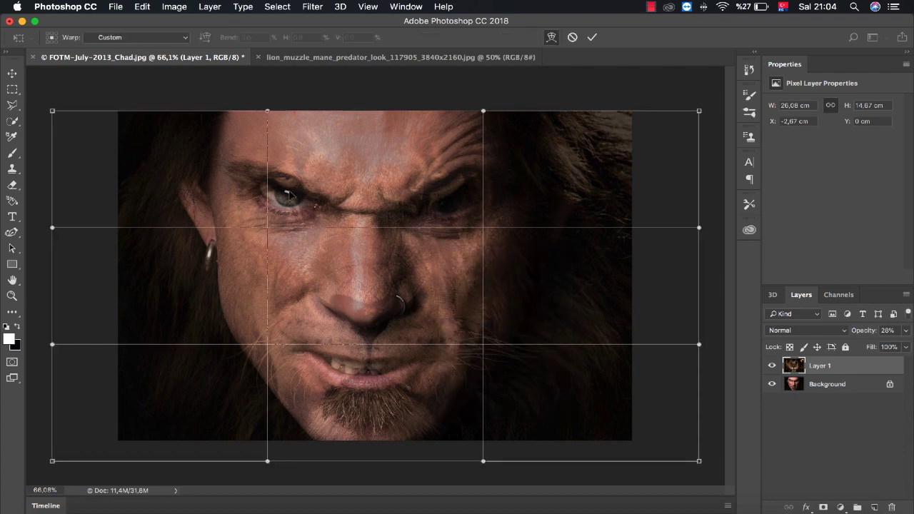
drag(286, 193, 289, 207)
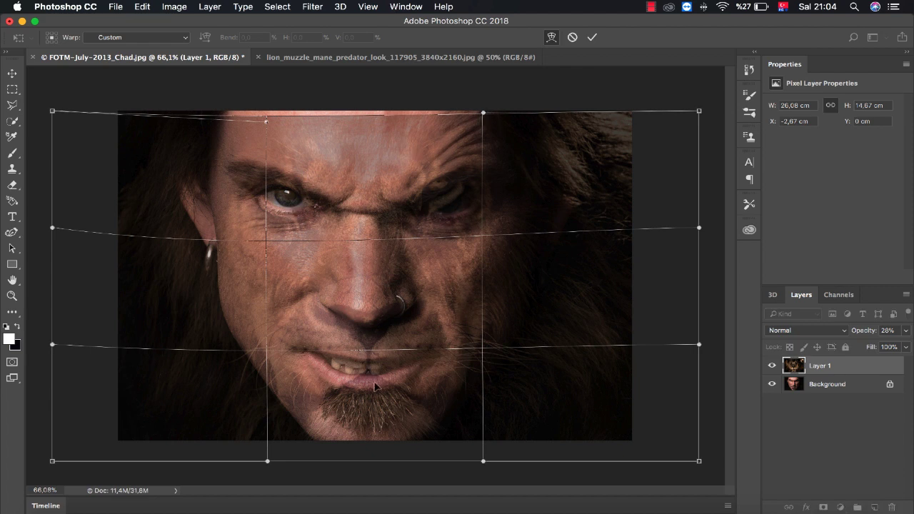
drag(368, 319, 365, 309)
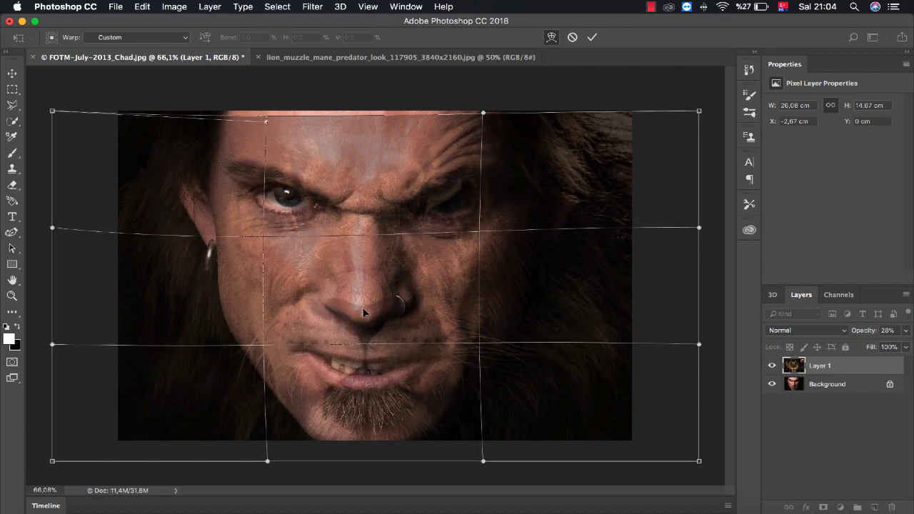
Step: Apply the warp and raise the lion layer's opacity to 67%
click(12, 73)
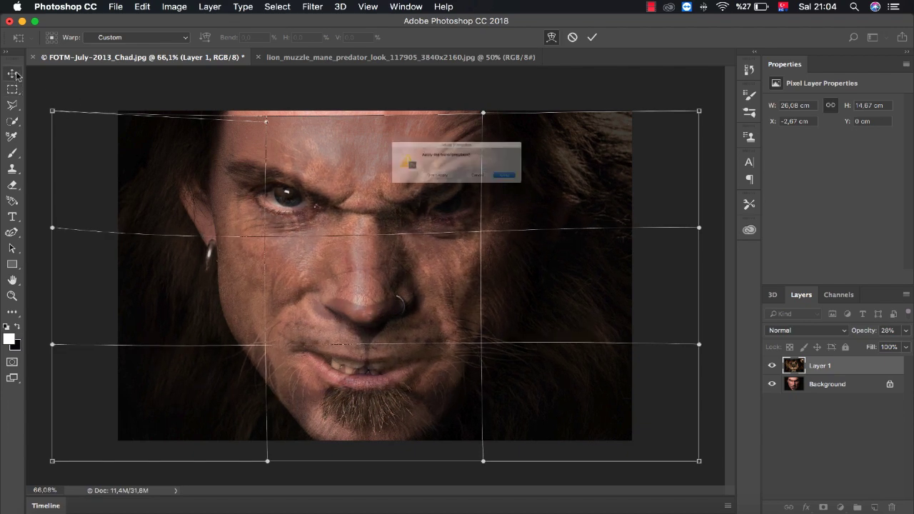
click(580, 192)
click(905, 330)
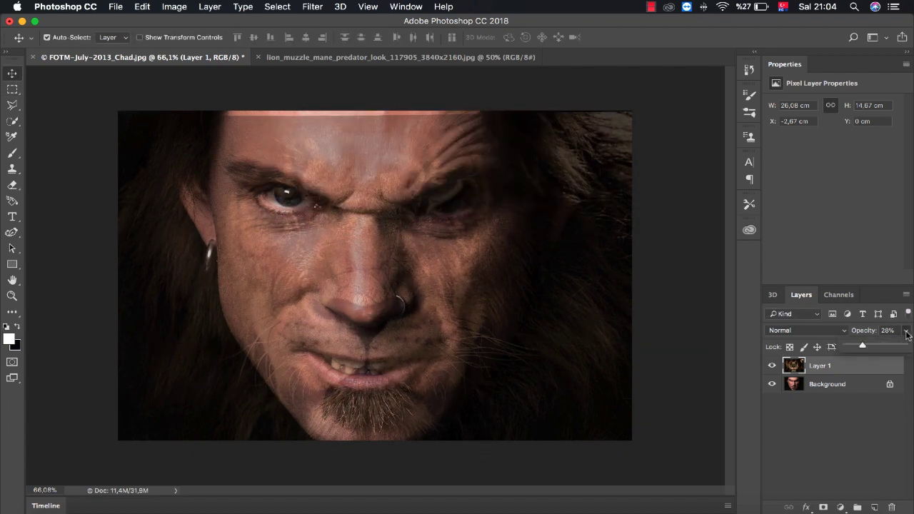
drag(862, 347, 886, 346)
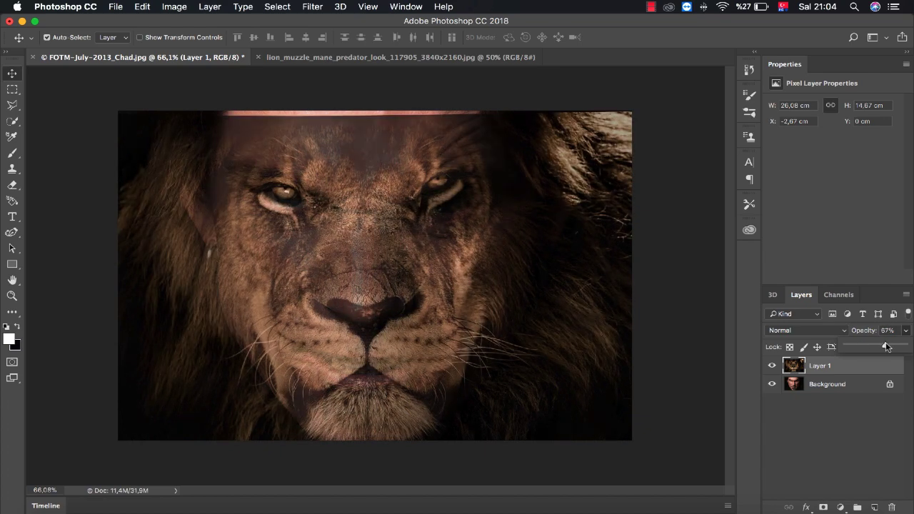
Step: Erase the lion around its right eye and enlarge the eraser to 252 px
click(13, 185)
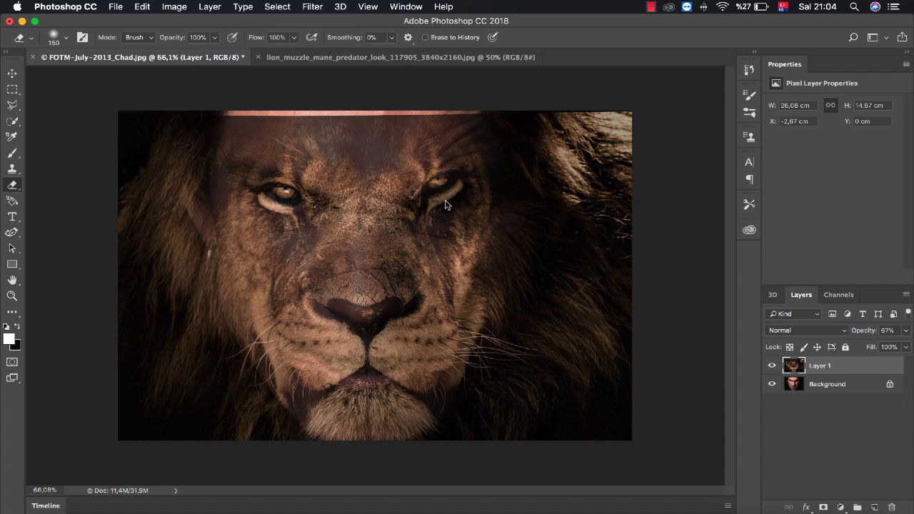
drag(427, 205, 438, 245)
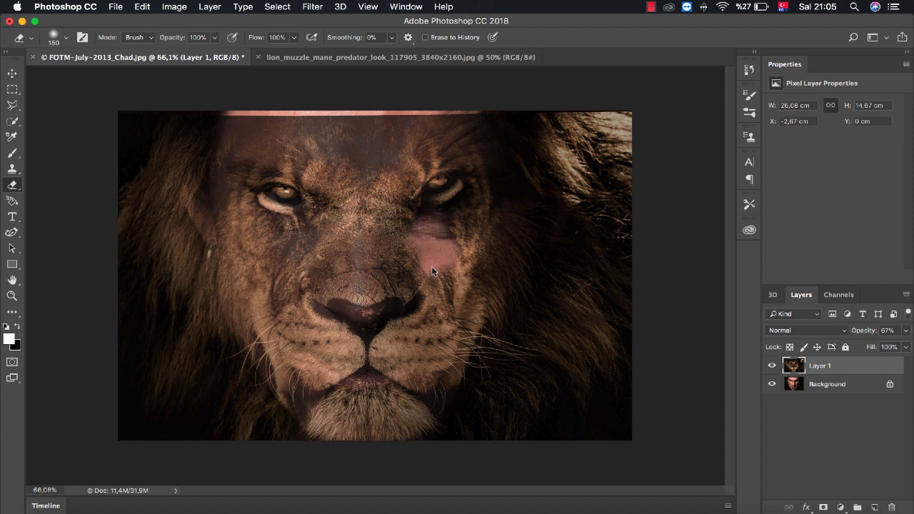
mouse_move(431, 268)
mouse_down()
mouse_move(418, 204)
mouse_move(435, 148)
mouse_move(439, 175)
mouse_move(420, 186)
mouse_move(454, 102)
mouse_move(474, 126)
mouse_move(478, 210)
mouse_move(556, 179)
mouse_move(614, 118)
mouse_up()
right_click(517, 222)
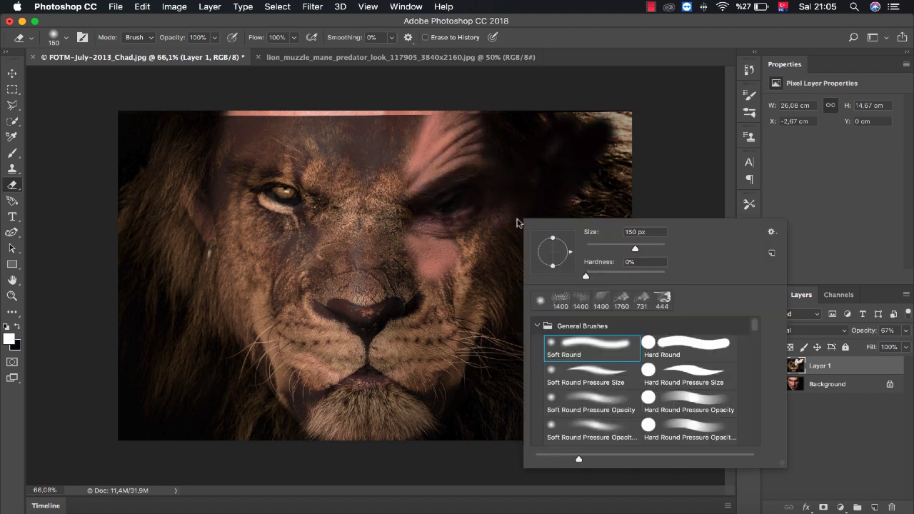
drag(636, 246, 648, 249)
click(490, 254)
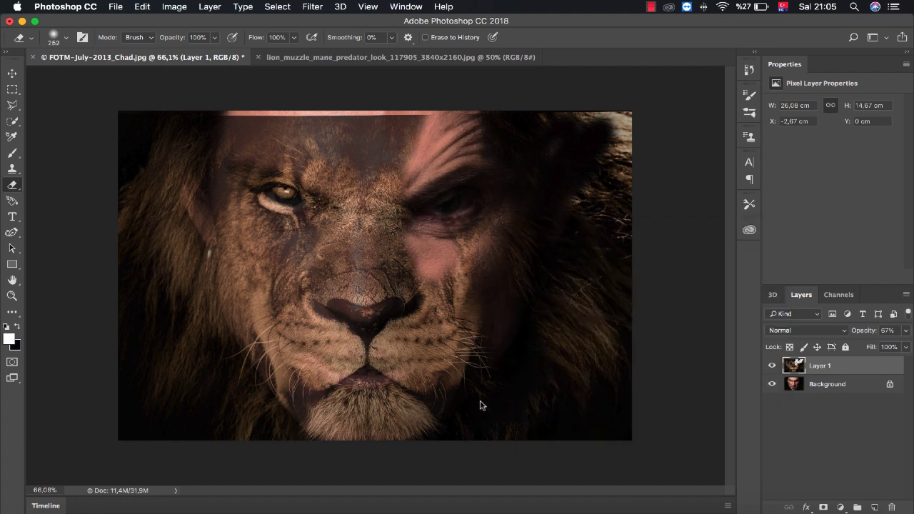
Step: Erase the lion's right-side mane and cheek, undoing the upper-right mane stroke
drag(586, 307, 564, 286)
drag(565, 242, 496, 311)
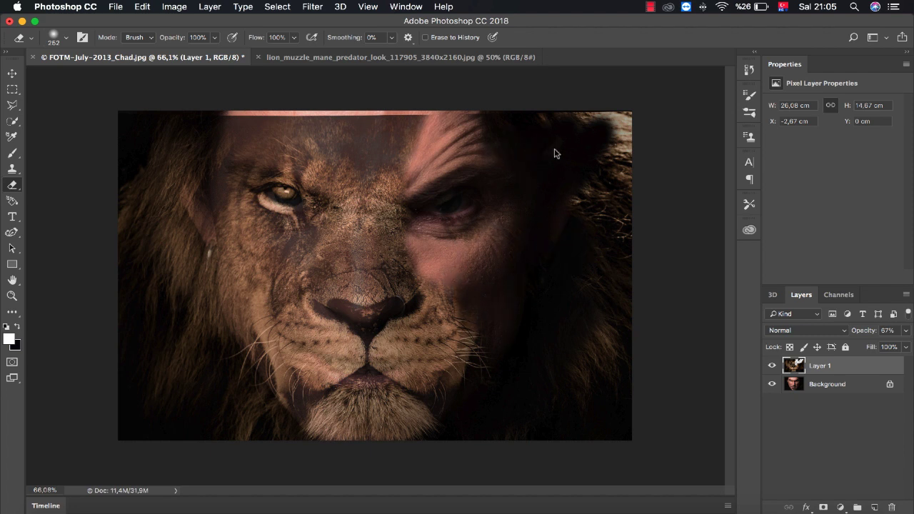
mouse_move(577, 168)
mouse_down()
mouse_move(556, 155)
mouse_move(582, 224)
mouse_move(596, 200)
mouse_move(611, 246)
mouse_up()
key(z)
key(ctrl+alt+z)
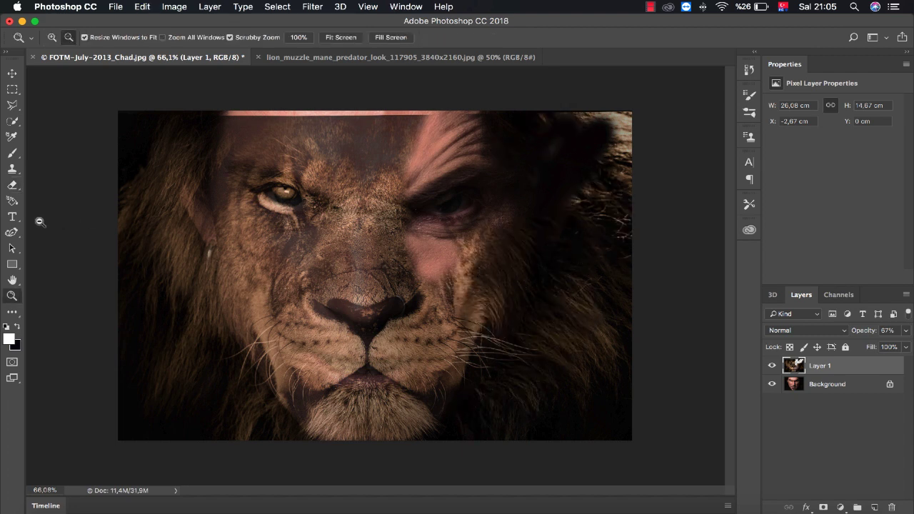
Step: Erase remaining lion patches over the man's cheek and the right-side mane
click(13, 187)
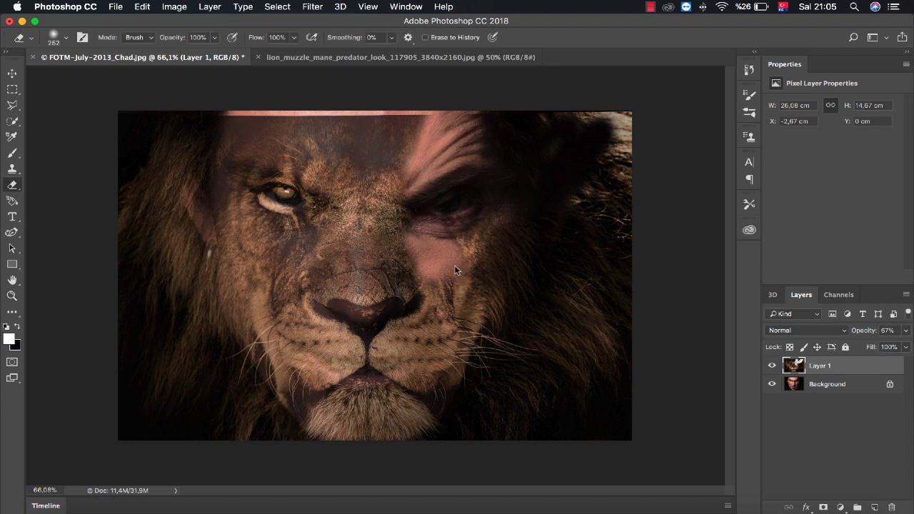
drag(479, 283, 506, 286)
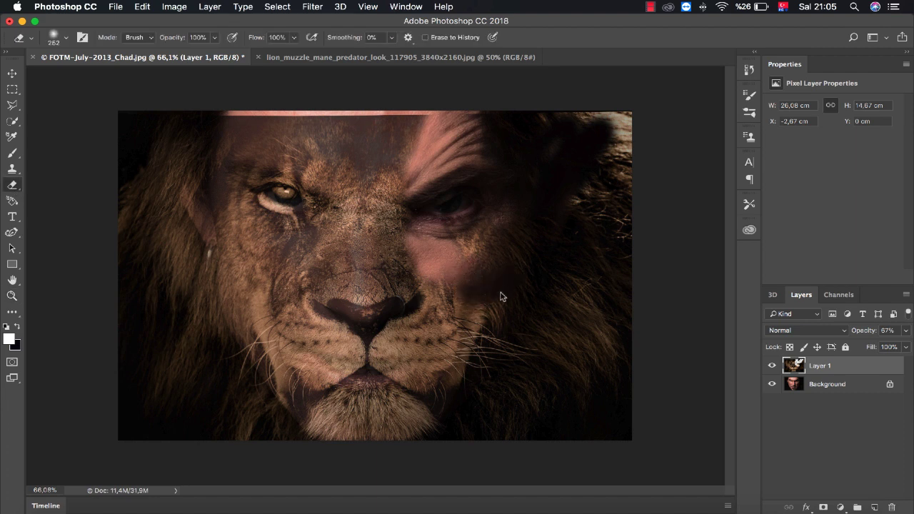
drag(525, 286, 481, 240)
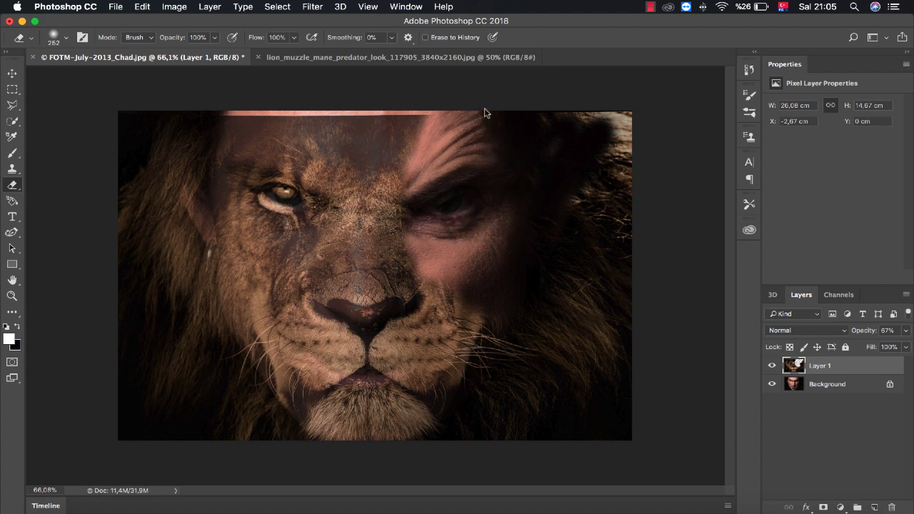
mouse_move(547, 131)
mouse_down()
mouse_move(587, 253)
mouse_move(547, 324)
mouse_move(577, 351)
mouse_move(528, 406)
mouse_up()
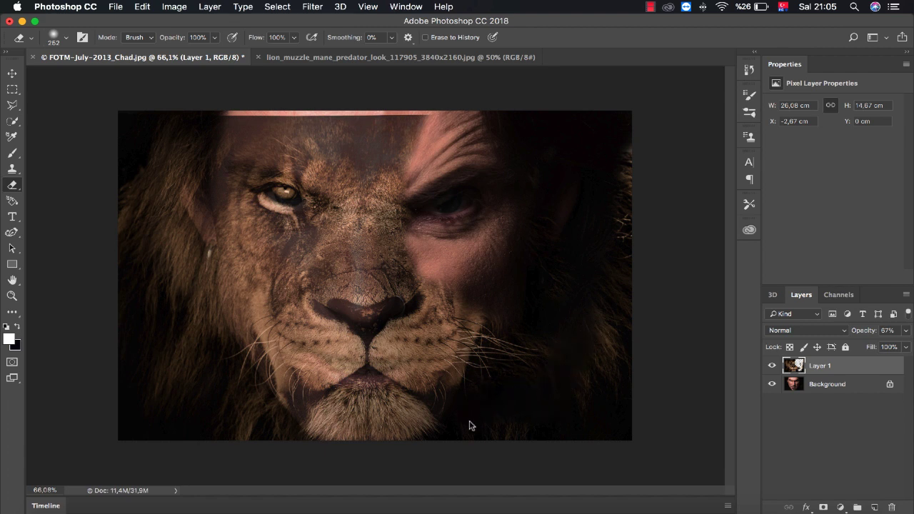
mouse_move(557, 414)
mouse_down()
mouse_move(575, 385)
mouse_move(630, 155)
mouse_up()
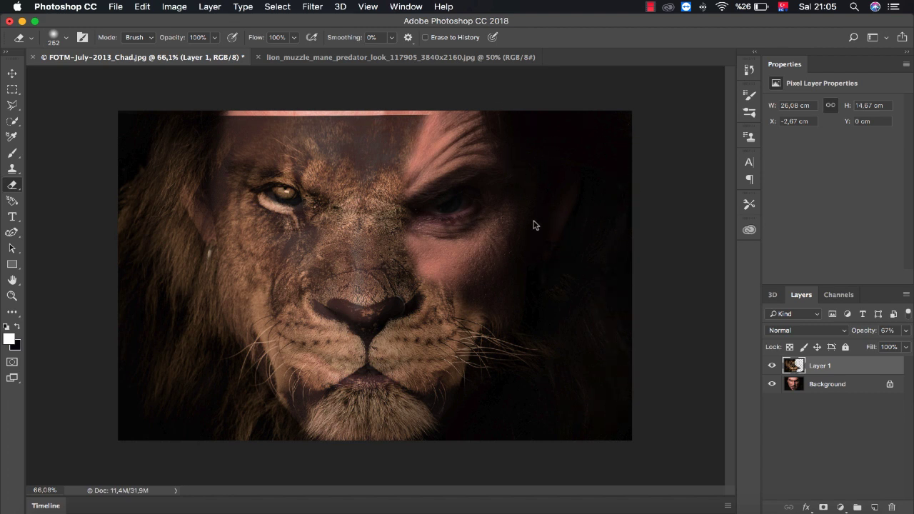
Step: Reduce the eraser brush to 57 px and drag Layer 1 opacity to 59%
right_click(497, 307)
drag(600, 292, 585, 294)
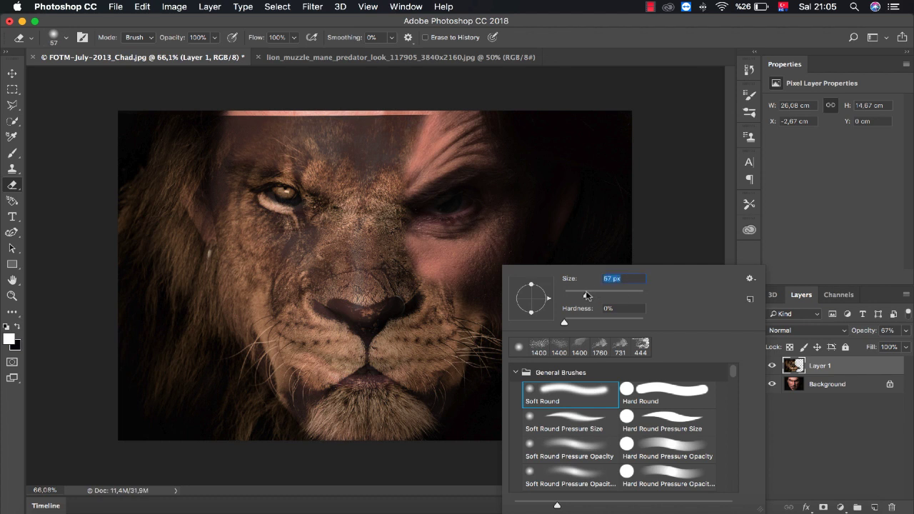
key(Return)
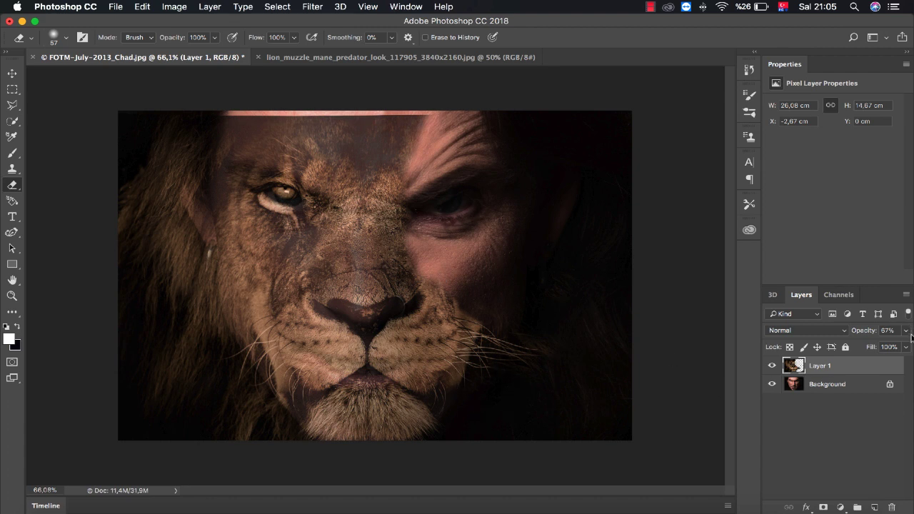
mouse_move(905, 331)
mouse_down()
mouse_move(899, 348)
mouse_move(863, 349)
mouse_move(881, 348)
mouse_up()
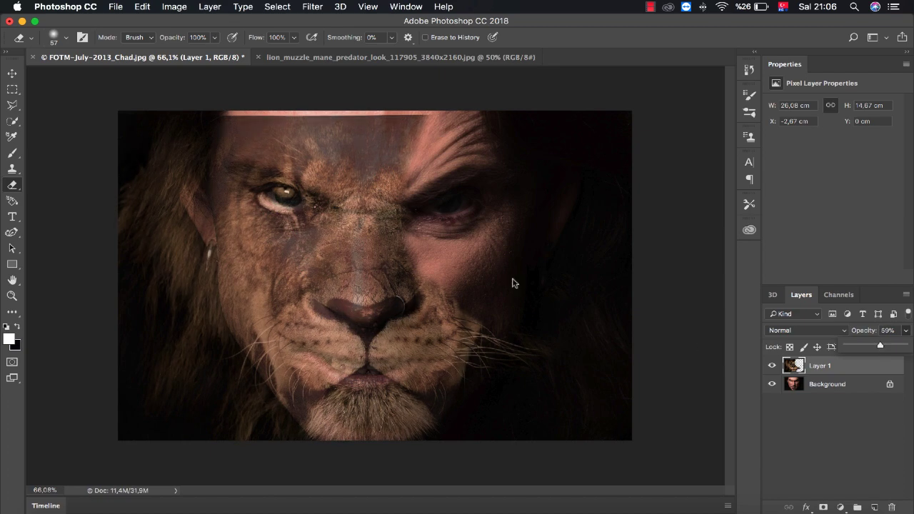
Step: Warp the lion layer again, shifting its nose and mid-face up-left, and apply
key(super+t)
right_click(323, 217)
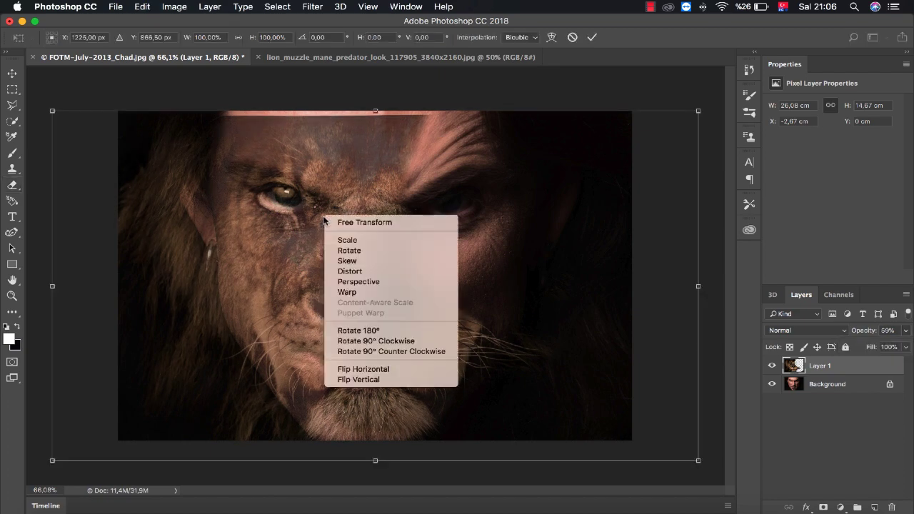
click(397, 294)
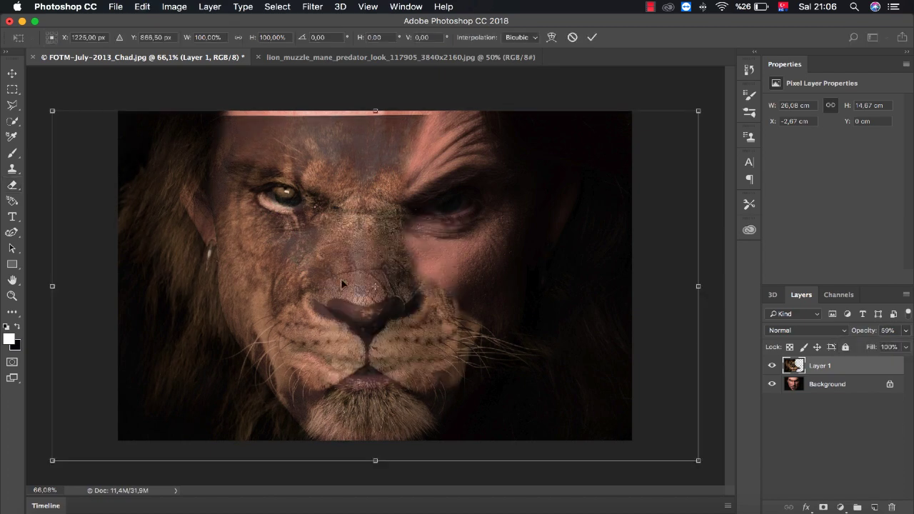
drag(291, 205, 294, 211)
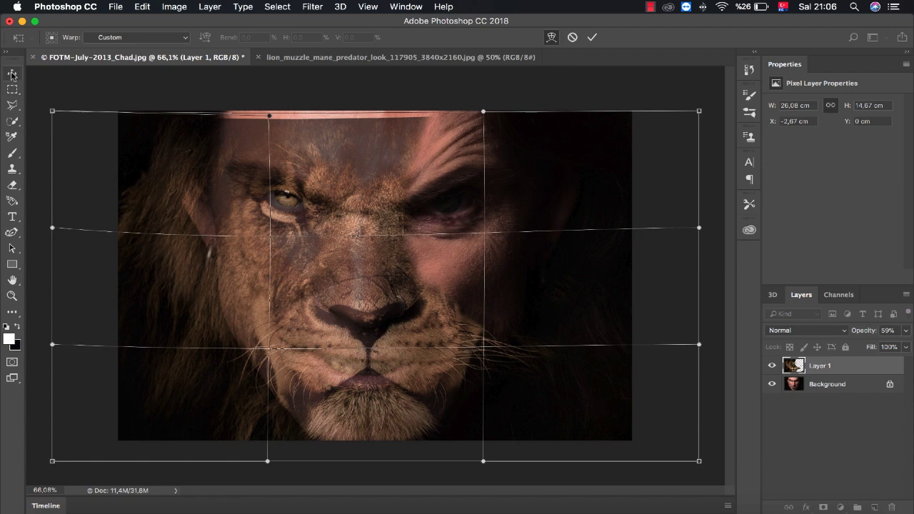
drag(373, 313, 372, 308)
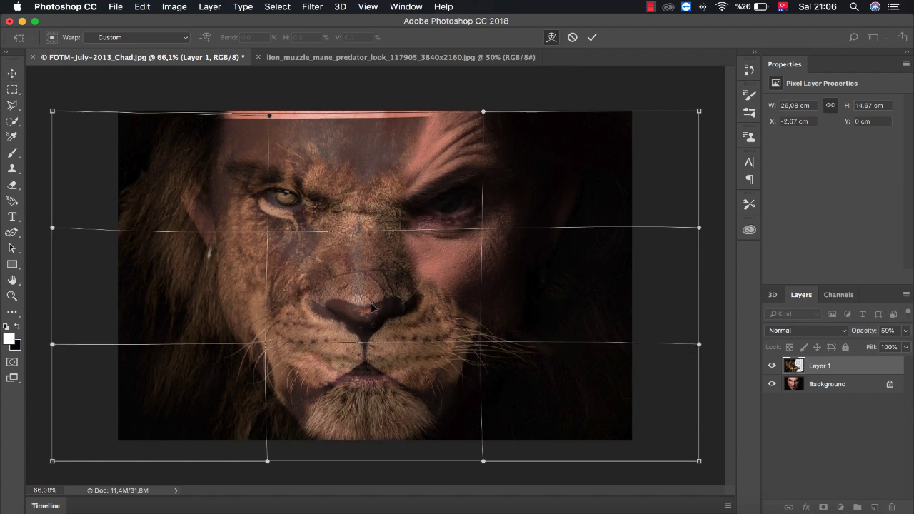
click(13, 73)
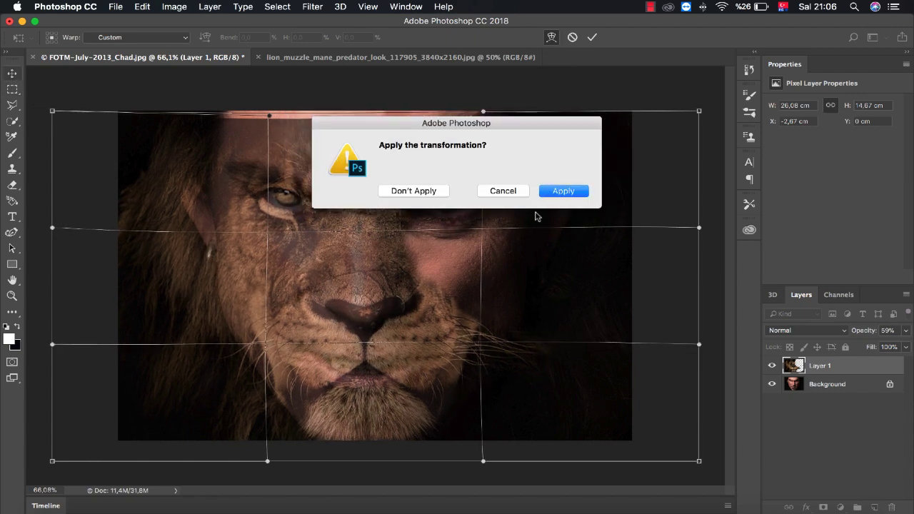
click(562, 191)
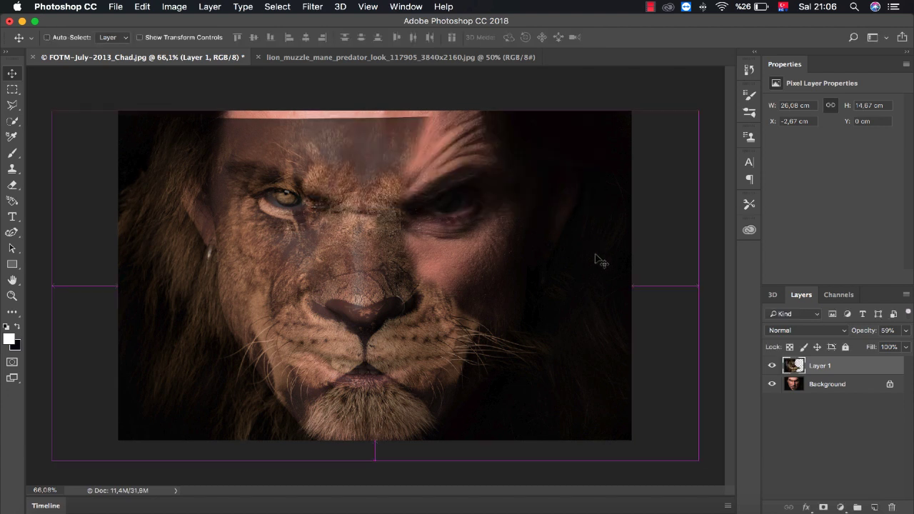
key(ctrl+t)
Step: Stretch the lion layer to 103.29% height, nudge it, and warp it to fit the face
drag(373, 108, 373, 97)
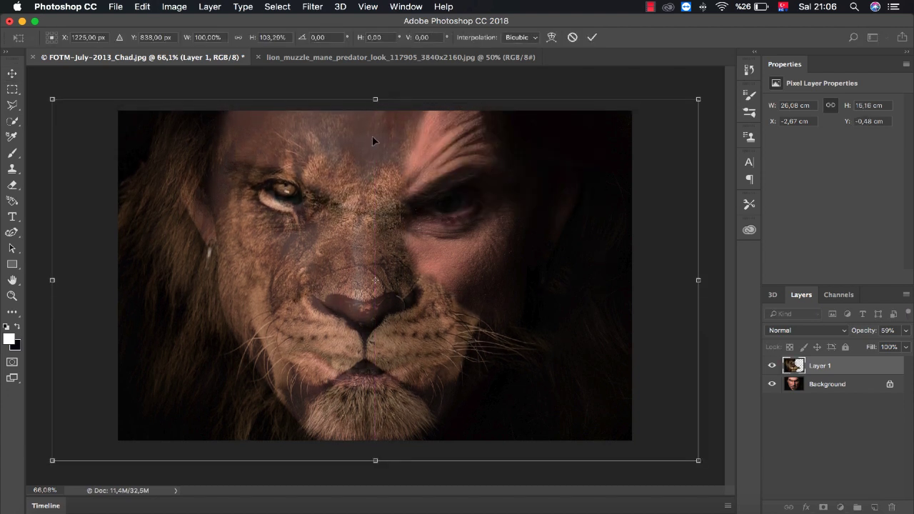
drag(372, 135, 372, 135)
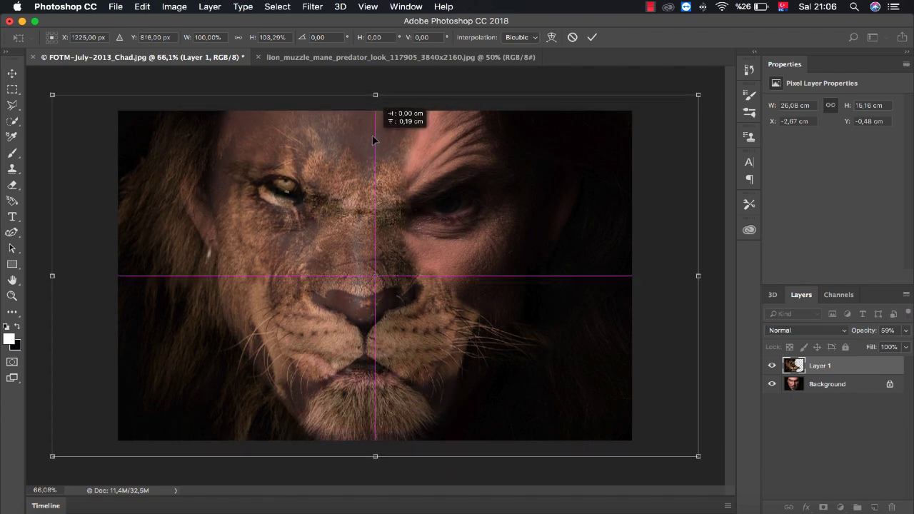
right_click(354, 187)
click(420, 265)
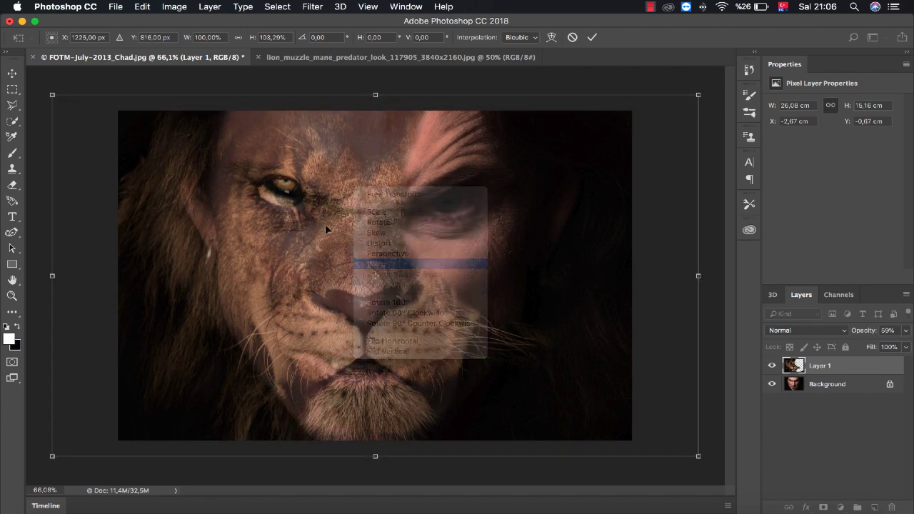
drag(295, 201, 294, 212)
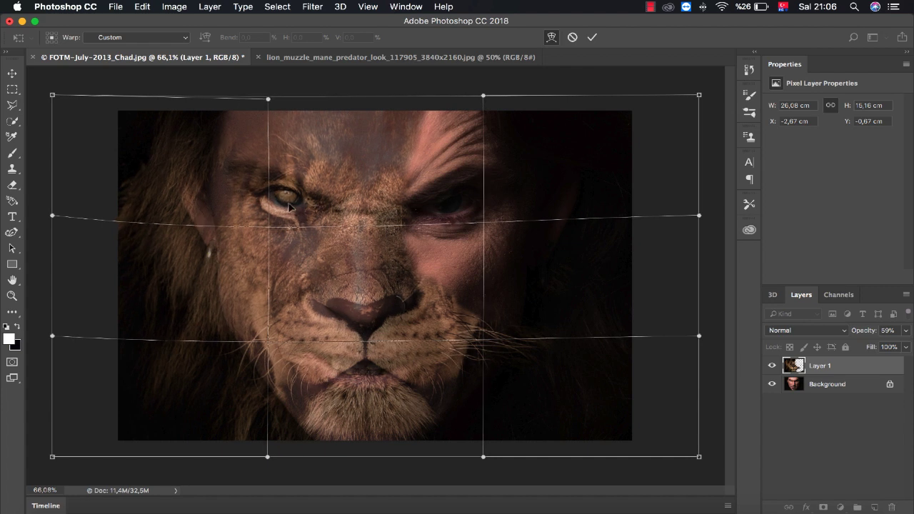
click(12, 74)
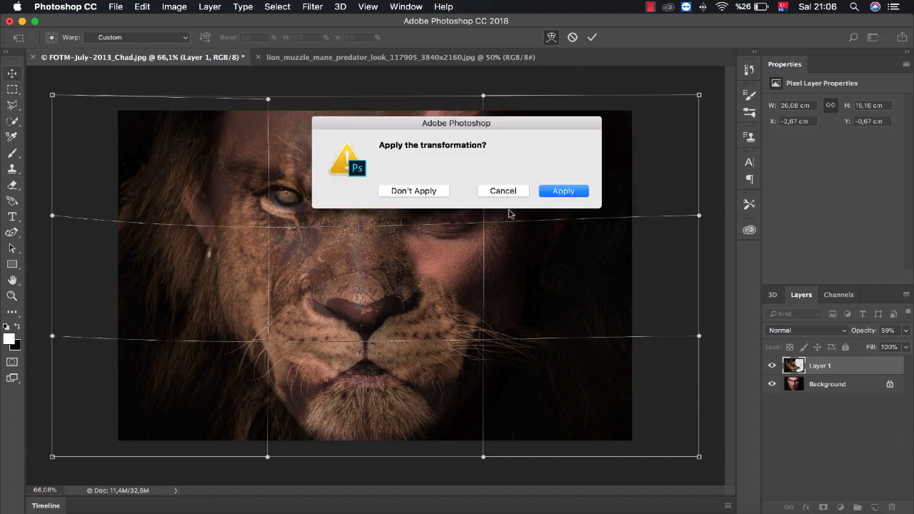
click(562, 190)
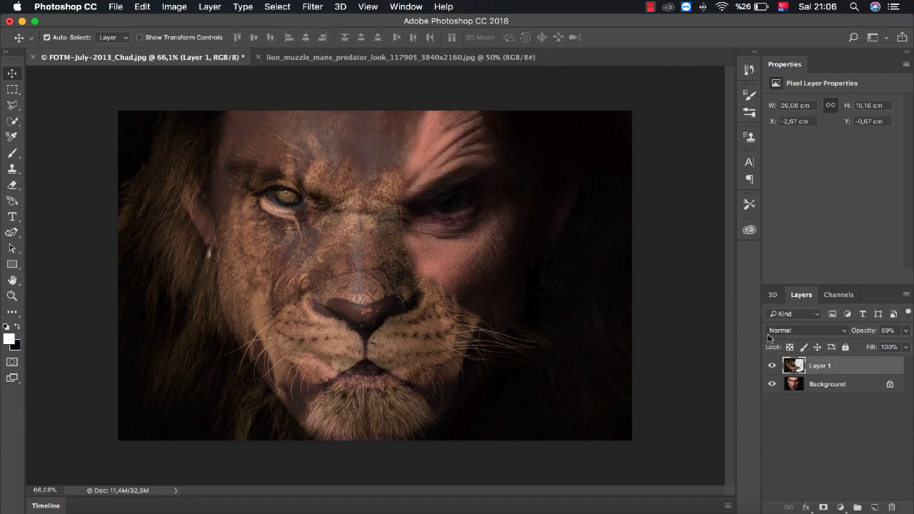
Step: Compare lion layer opacities between 59% and 100%, settling on 60%
click(907, 331)
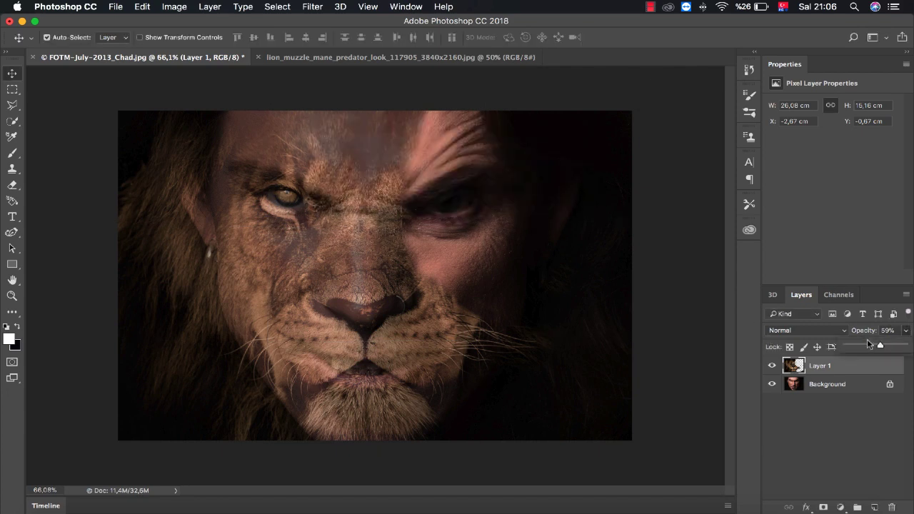
drag(880, 345, 901, 349)
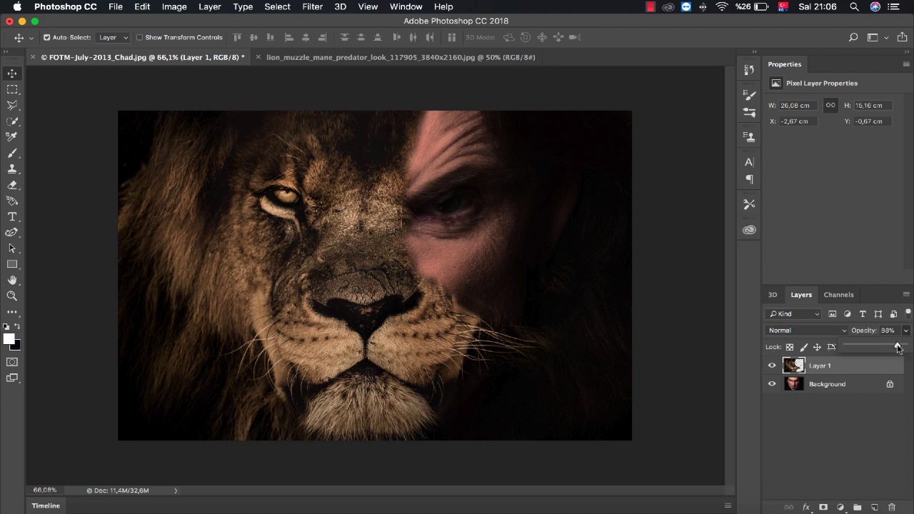
drag(891, 347, 903, 348)
mouse_move(902, 347)
mouse_down()
mouse_move(911, 347)
mouse_move(892, 347)
mouse_up()
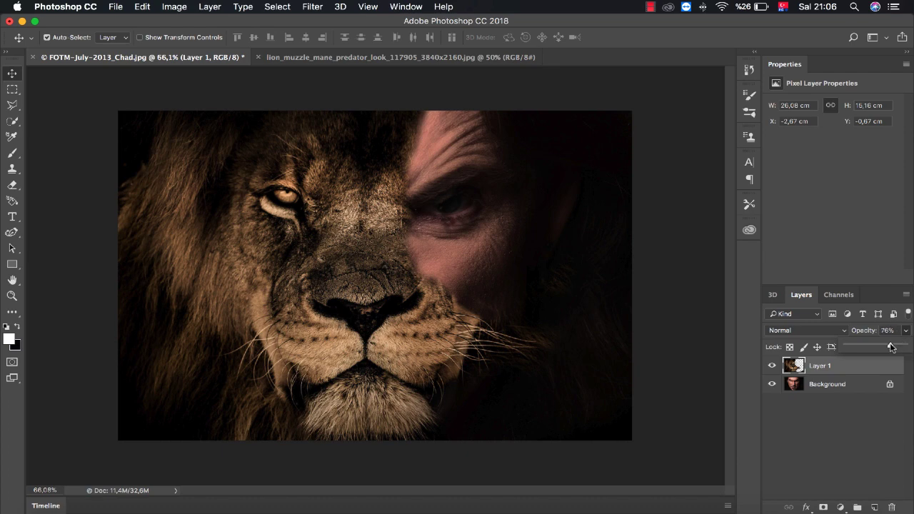
drag(886, 345, 883, 345)
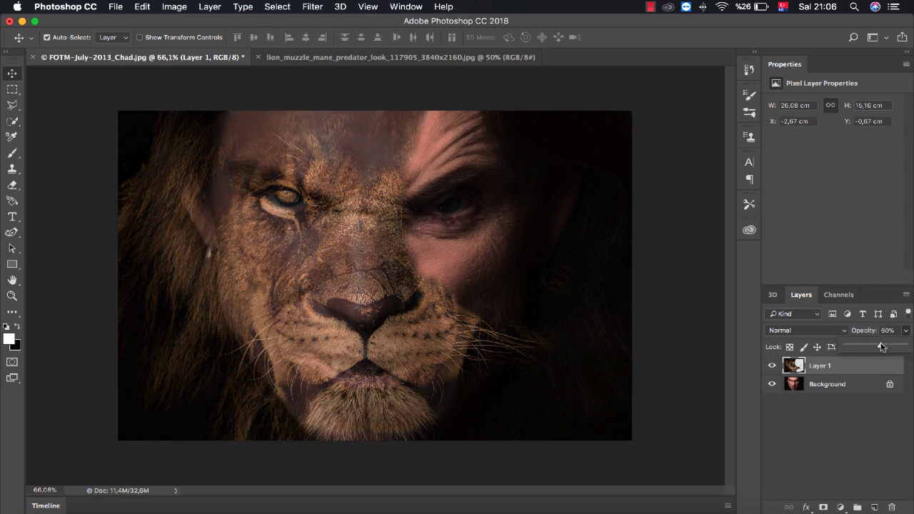
click(10, 299)
mouse_move(419, 371)
mouse_down()
mouse_move(471, 336)
mouse_move(500, 338)
mouse_move(431, 327)
mouse_move(550, 332)
mouse_move(381, 277)
mouse_up()
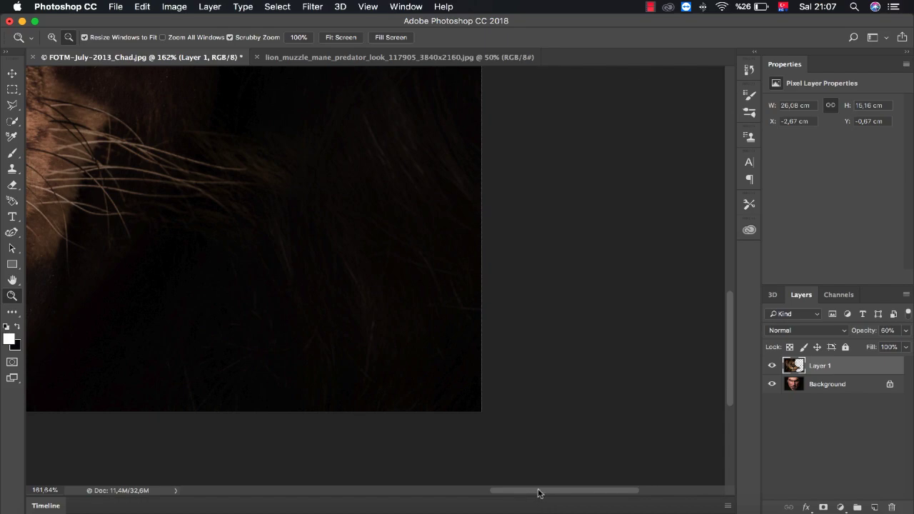
Step: Zoom and pan the view in to the lion's nose and whiskers
drag(538, 492, 463, 491)
scroll(455, 302, up, 5)
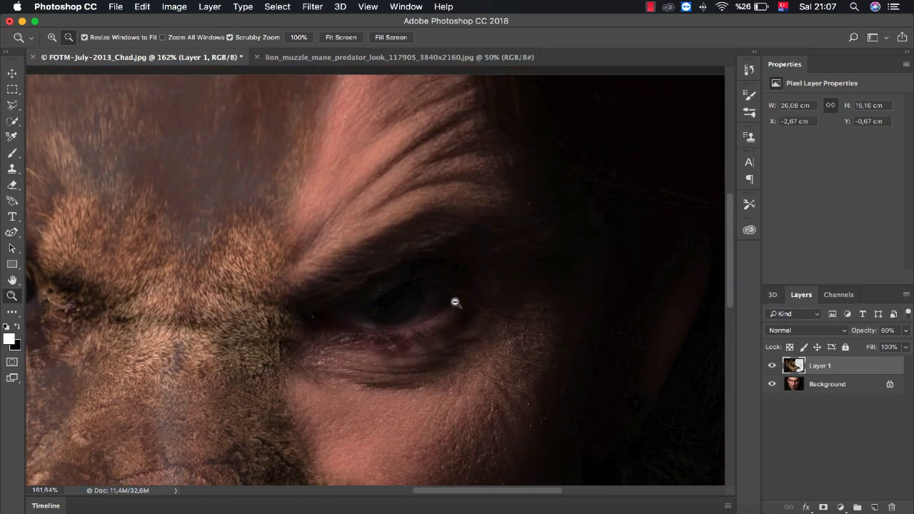
scroll(455, 302, down, 3)
scroll(455, 302, down, 10)
scroll(455, 302, up, 2)
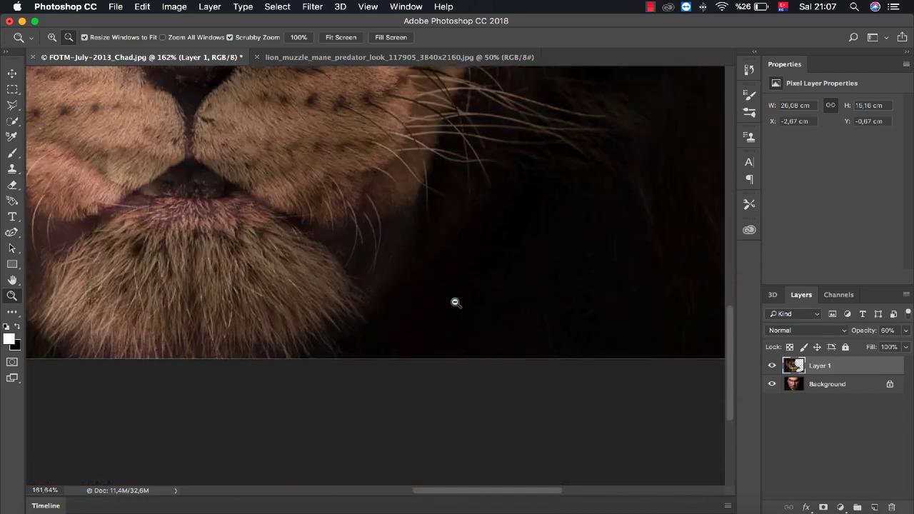
scroll(454, 302, up, 1)
scroll(455, 302, up, 4)
scroll(455, 302, up, 3)
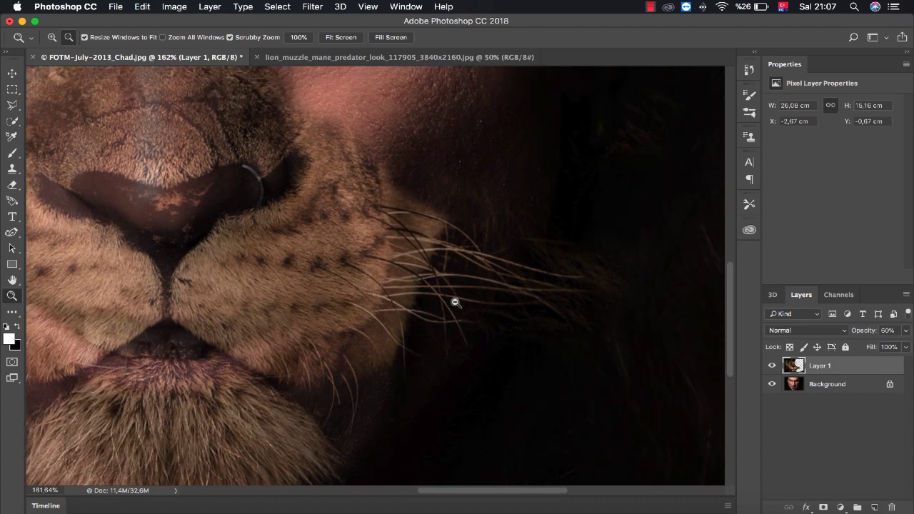
Step: Set the Eraser tool to a 16 px brush
click(11, 186)
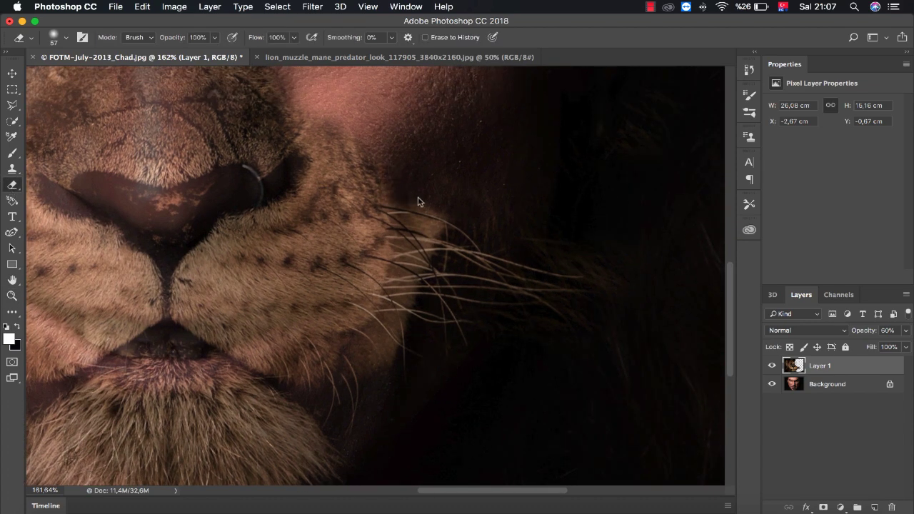
right_click(463, 188)
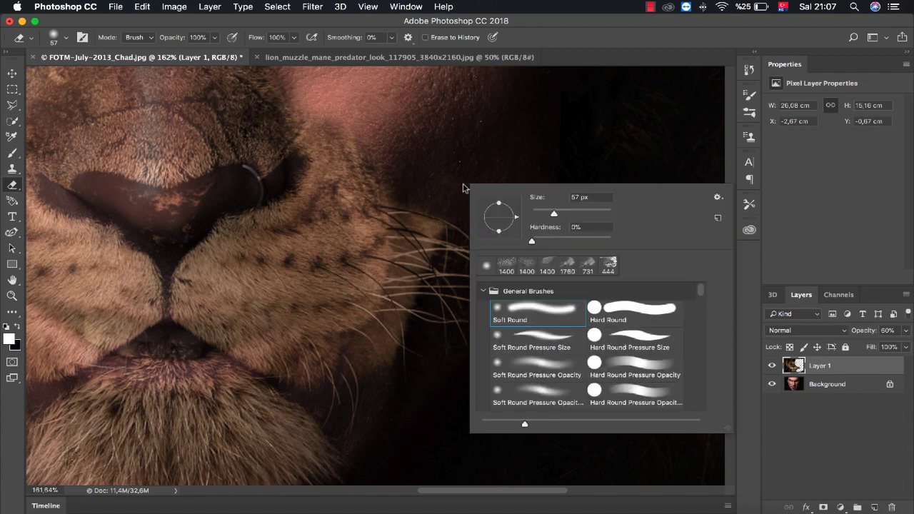
click(537, 210)
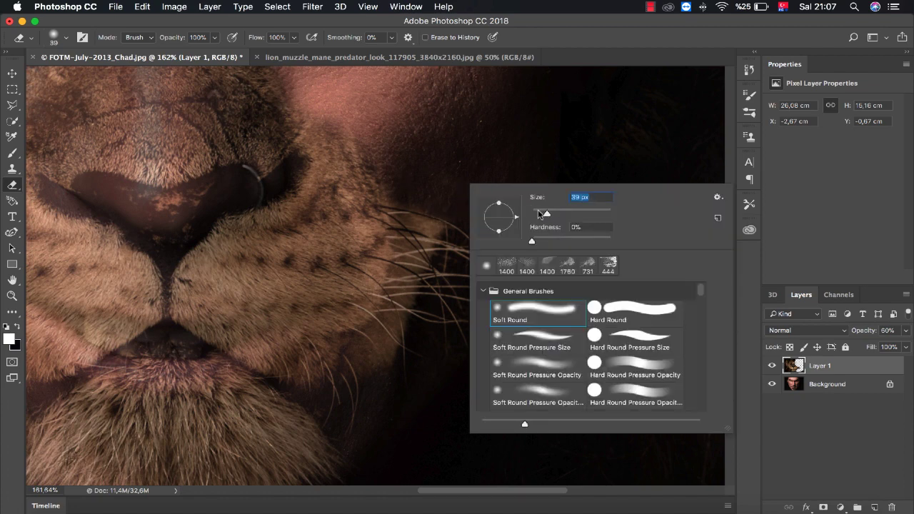
click(413, 220)
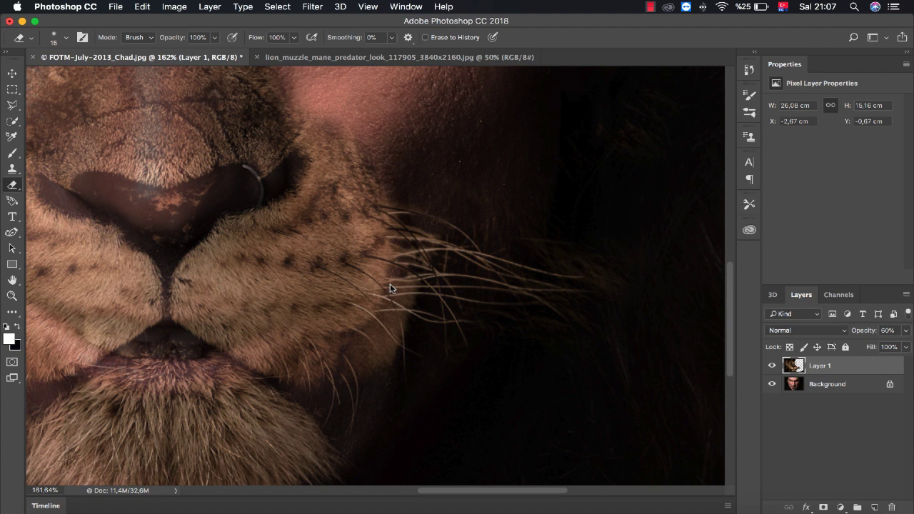
Step: Undo the last whisker eraser stroke on Layer 1 and shift the view up
key(ctrl+z)
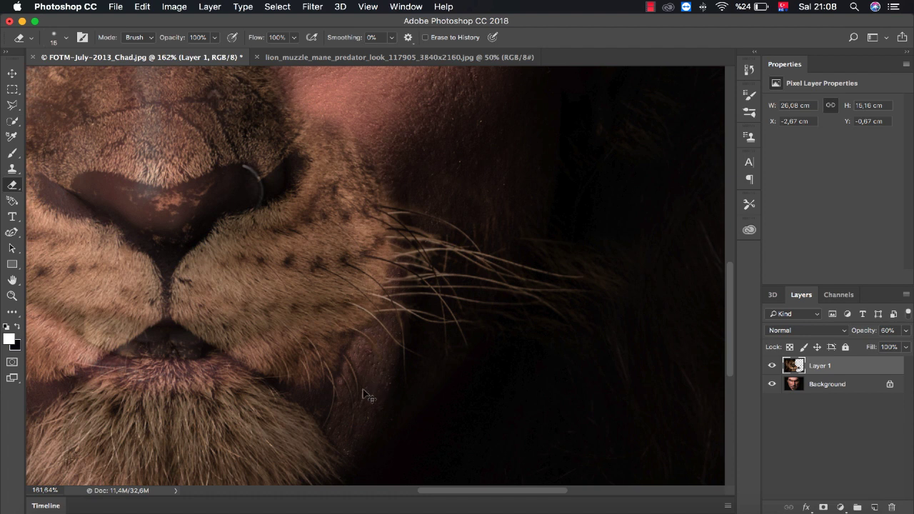
scroll(414, 255, up, 1)
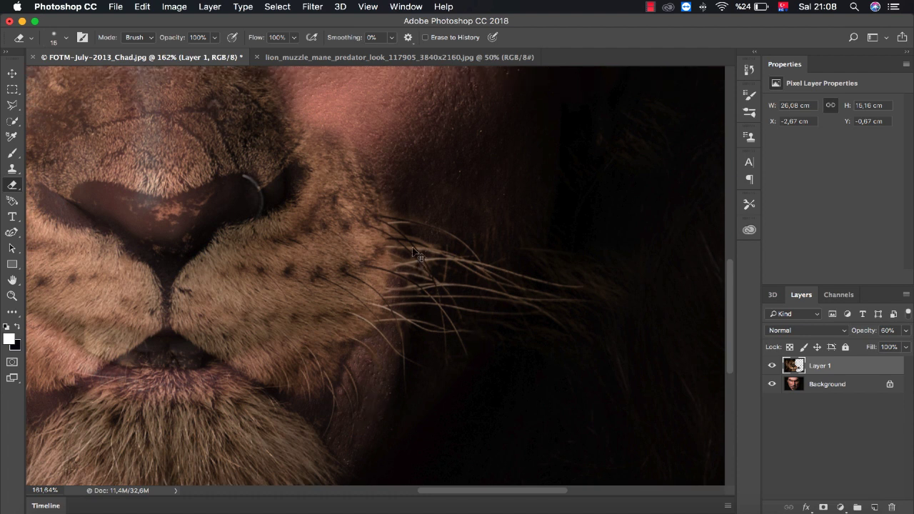
click(12, 296)
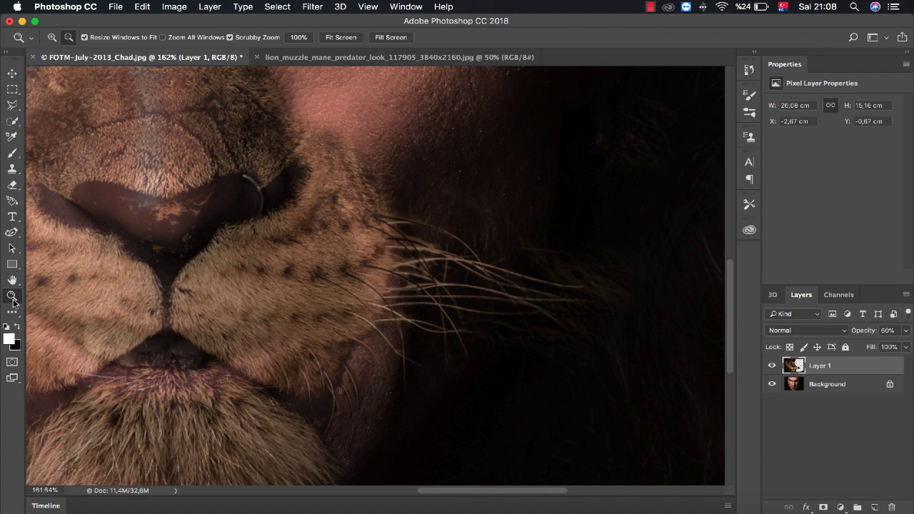
Step: Zoom in on the lion's whiskers and set the Eraser to a 9 px soft brush
alt+click(386, 229)
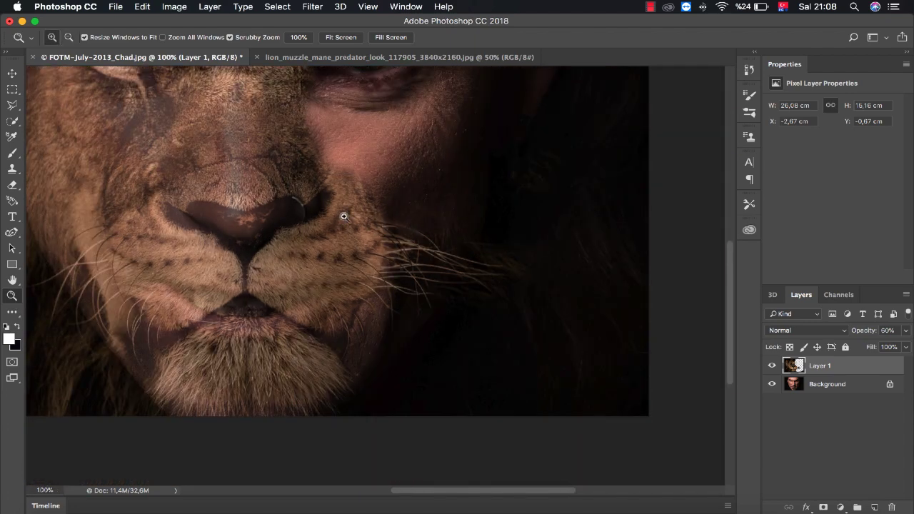
click(383, 217)
click(384, 238)
click(389, 267)
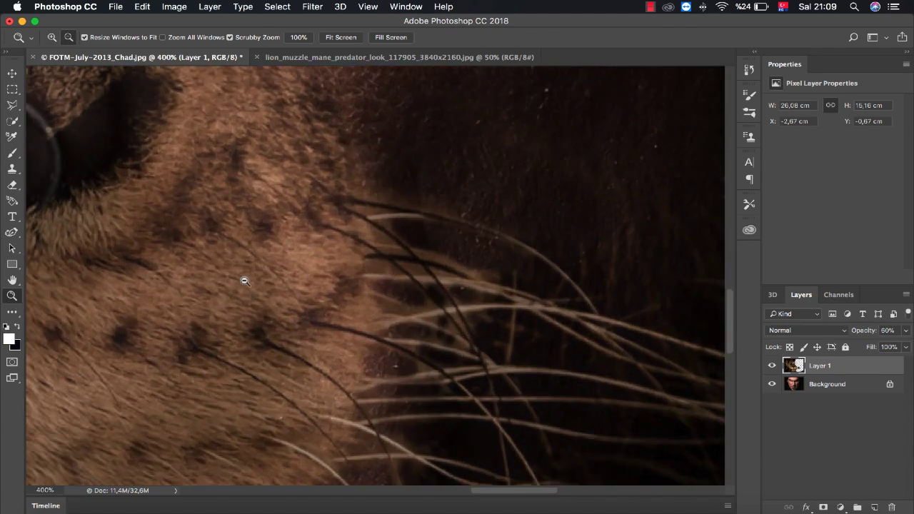
click(11, 187)
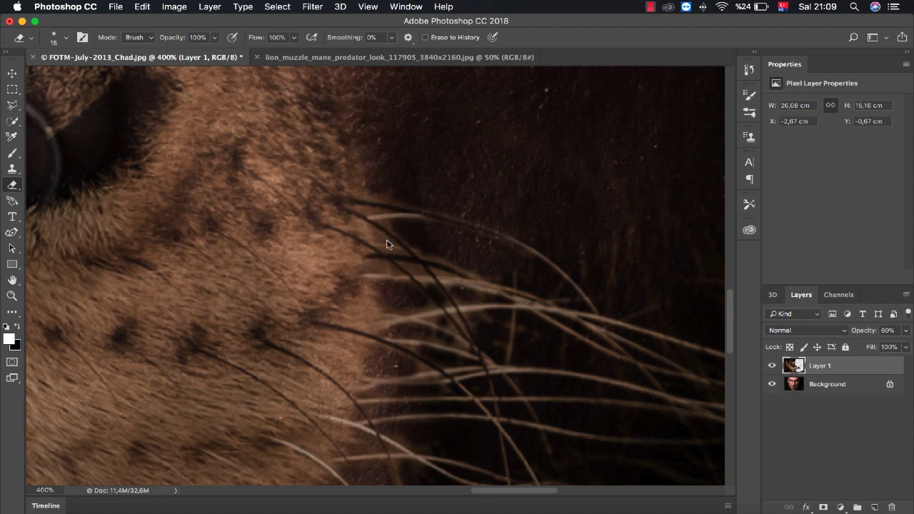
right_click(452, 327)
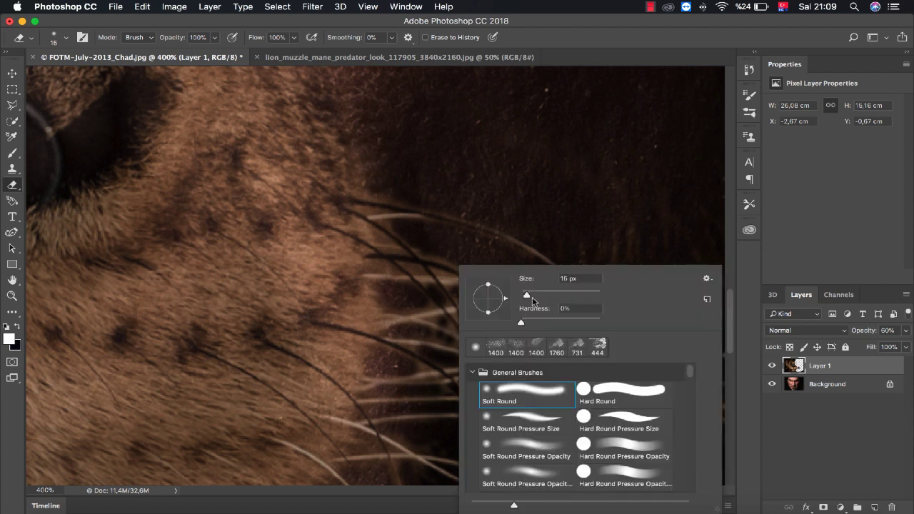
drag(532, 300, 524, 298)
key(Return)
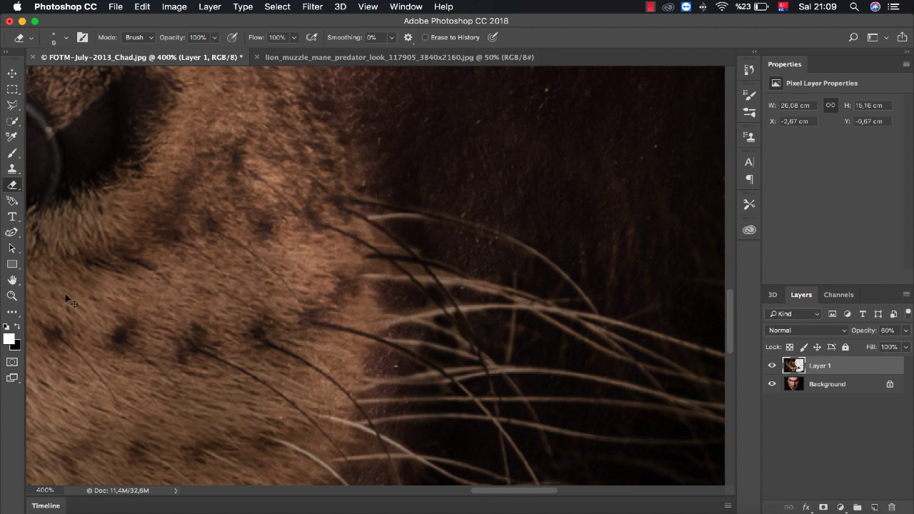
Step: Zoom back out to view the whole lion-and-man composite
click(12, 296)
alt+click(379, 288)
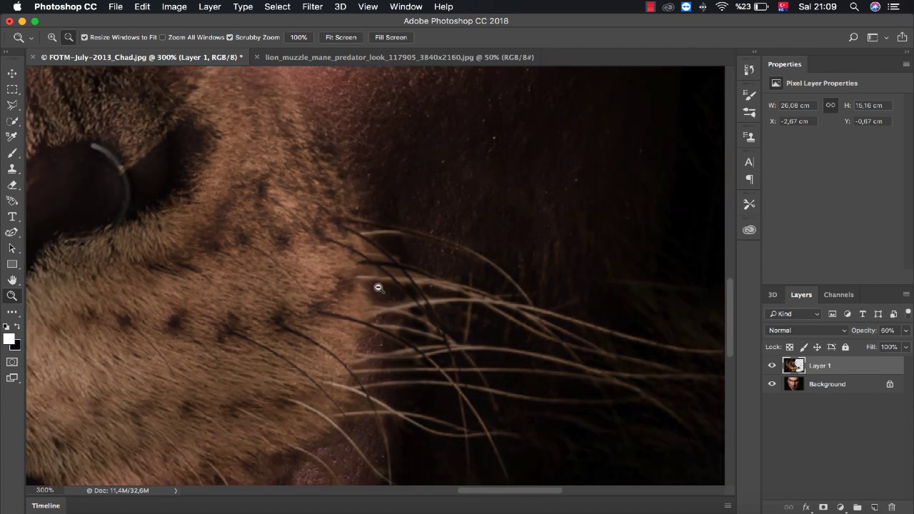
alt+click(378, 287)
alt+click(332, 296)
alt+click(332, 296)
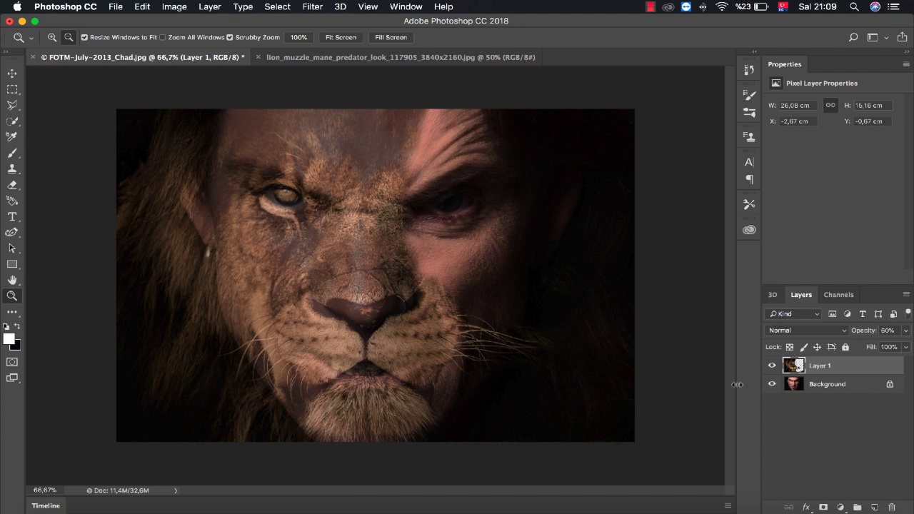
Step: Raise Layer 1's opacity to about 84% to test a stronger lion blend
click(906, 331)
drag(898, 346, 896, 350)
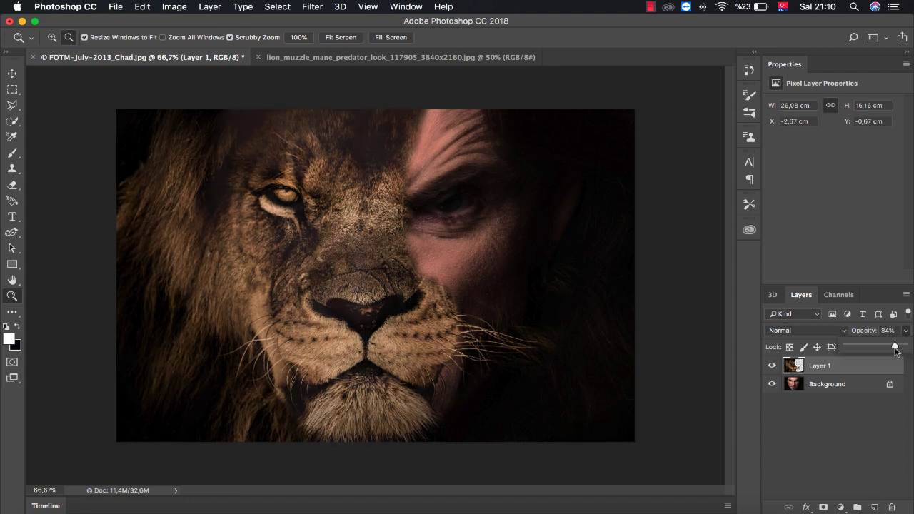
drag(898, 350, 896, 350)
Step: Enlarge the Eraser brush to 124 px
key(e)
right_click(461, 283)
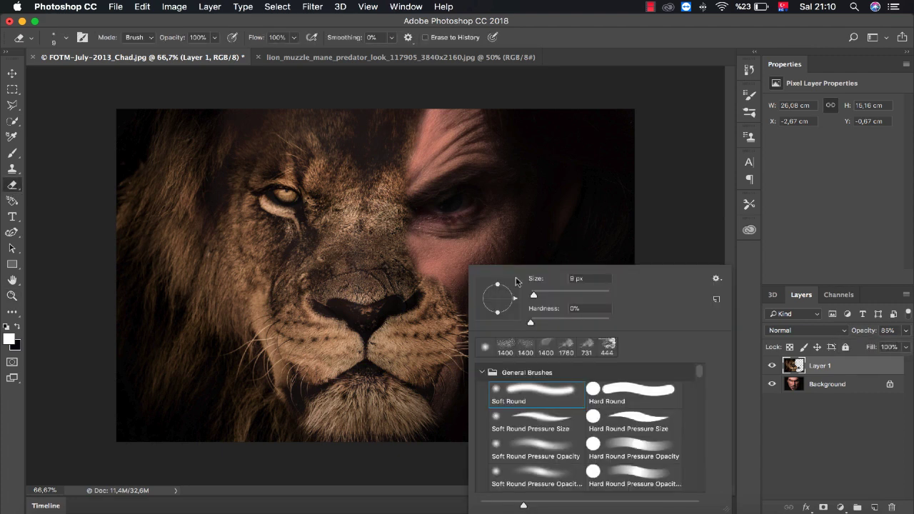
drag(532, 292, 576, 296)
key(Return)
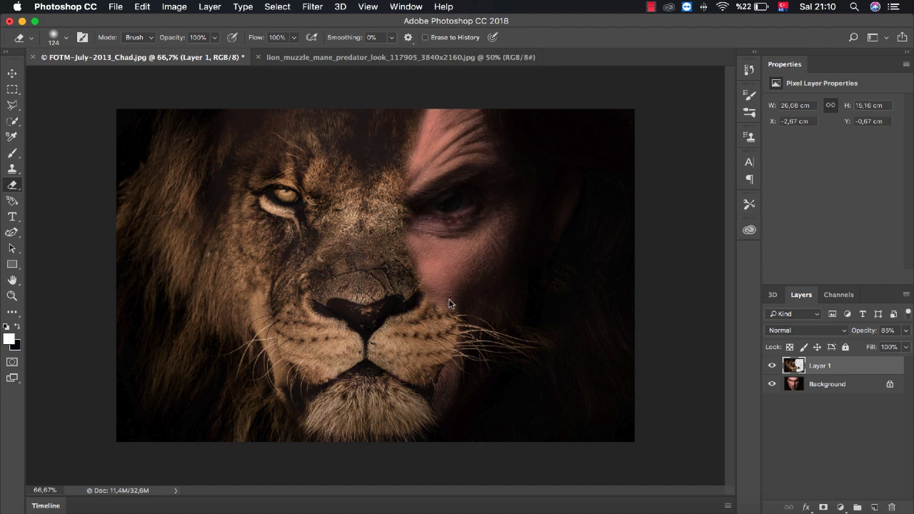
Step: Compare Layer 1 at 47% and higher opacities, settling at 59%
click(905, 330)
drag(875, 344, 872, 345)
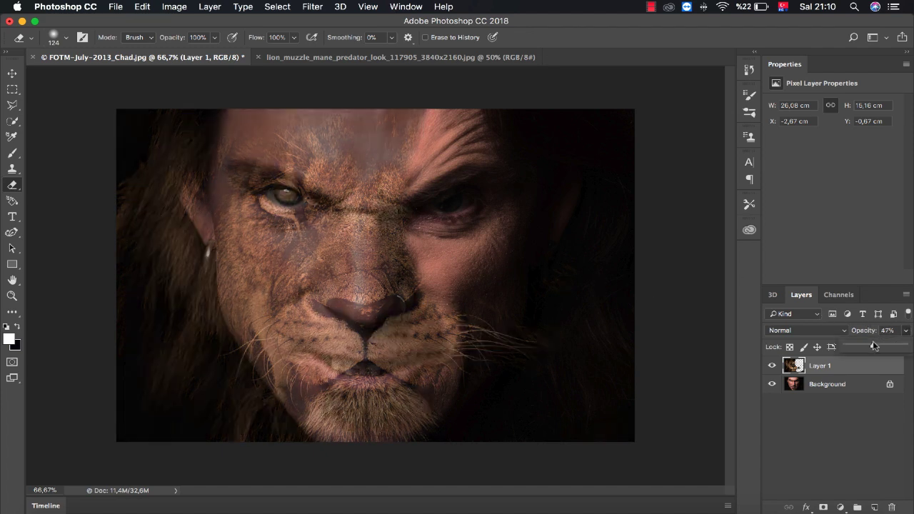
click(426, 284)
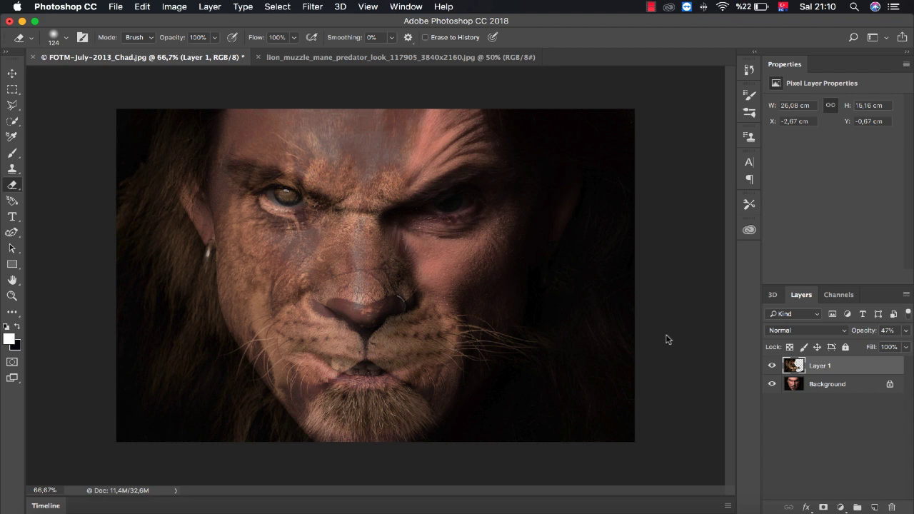
click(906, 333)
drag(900, 344, 912, 347)
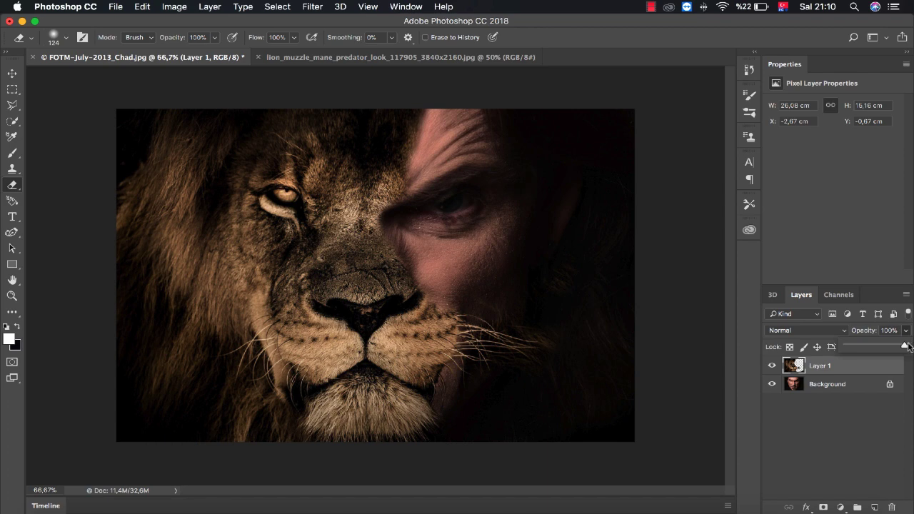
mouse_move(904, 347)
mouse_down()
mouse_move(889, 348)
mouse_move(913, 347)
mouse_move(882, 347)
mouse_up()
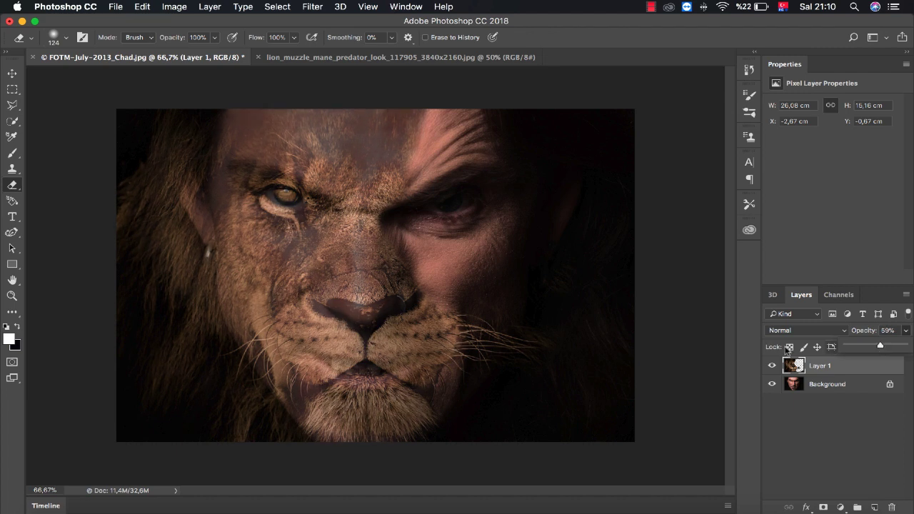
Step: Enlarge the Eraser to 444 px and erase the lion over the forehead above the right brow
right_click(437, 152)
drag(553, 179, 556, 180)
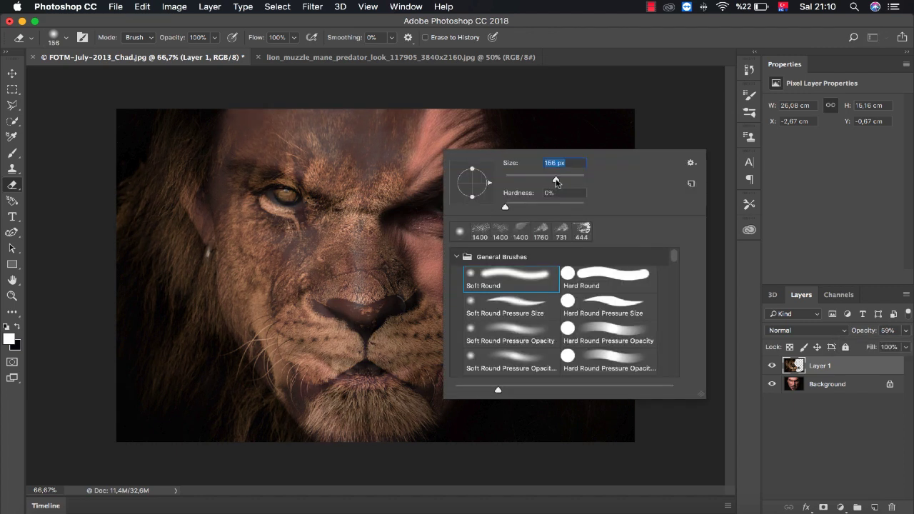
key(Return)
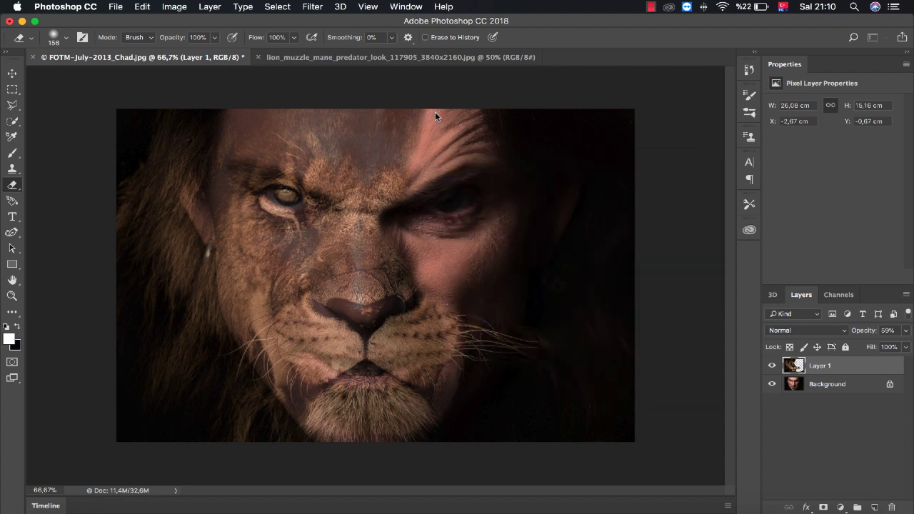
right_click(467, 135)
click(605, 167)
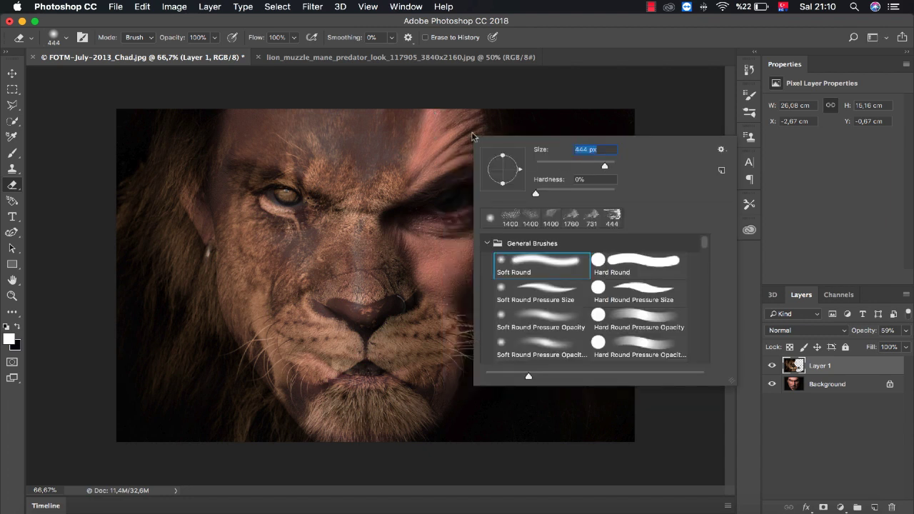
key(Return)
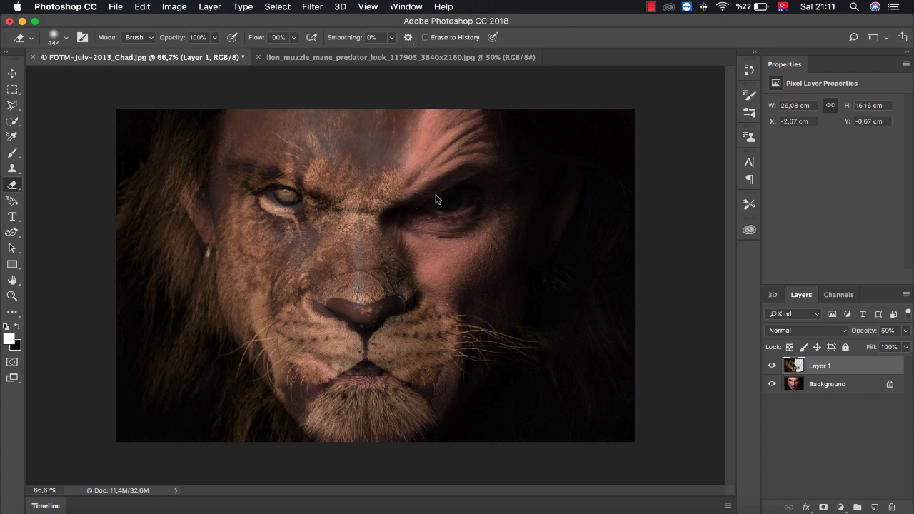
drag(443, 141, 437, 117)
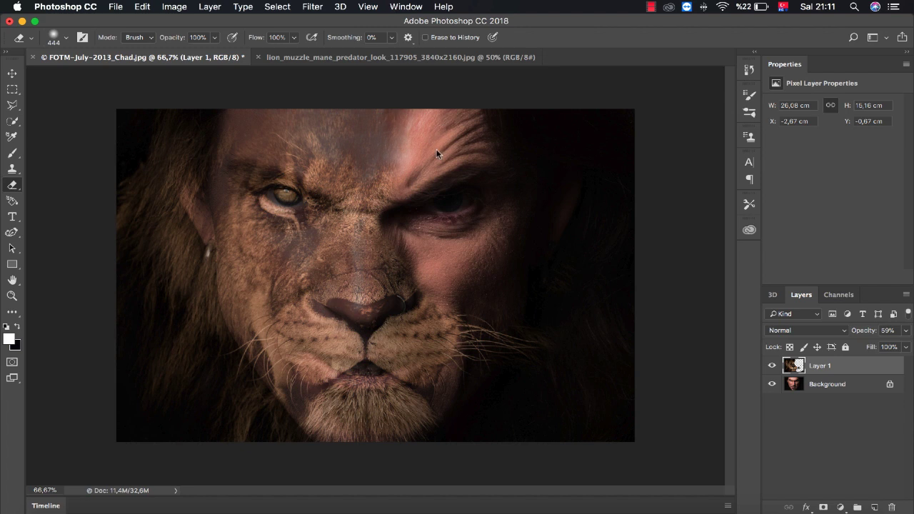
Step: Resize the Eraser brush, trying 1040 px before settling near 396 px
right_click(469, 153)
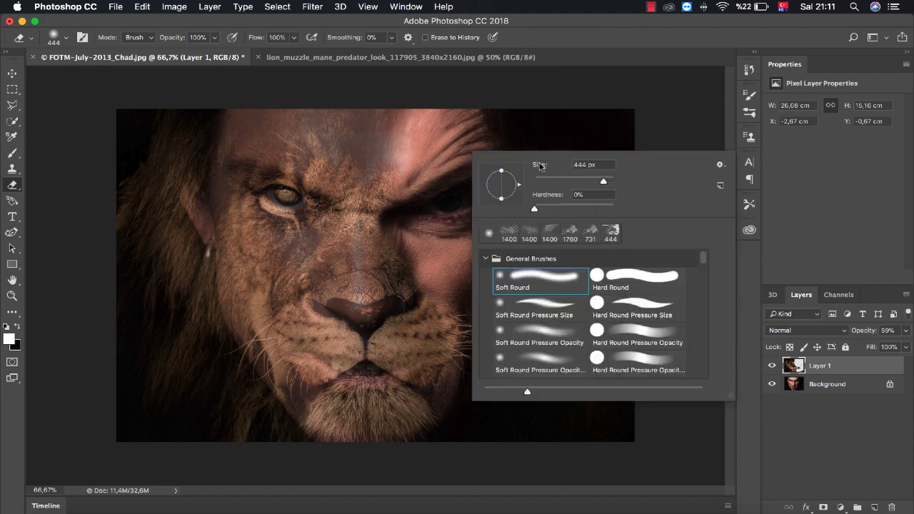
drag(605, 183, 611, 183)
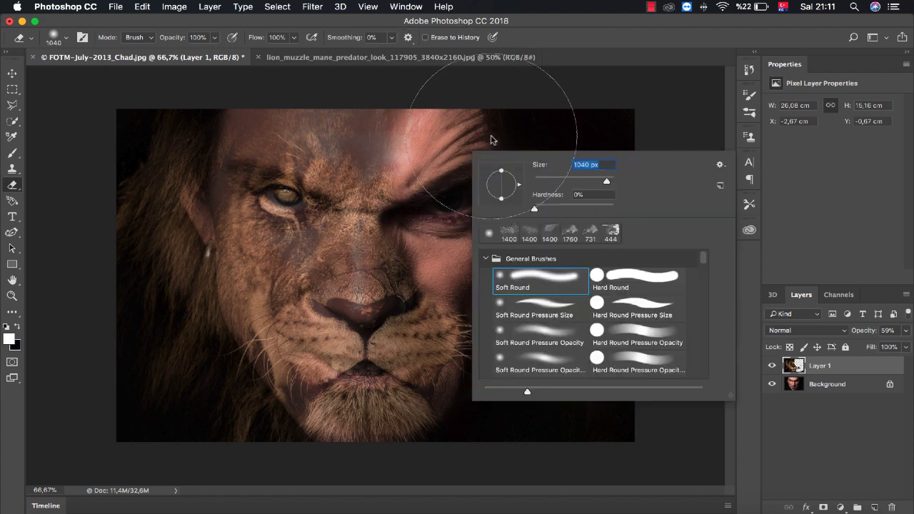
key(Return)
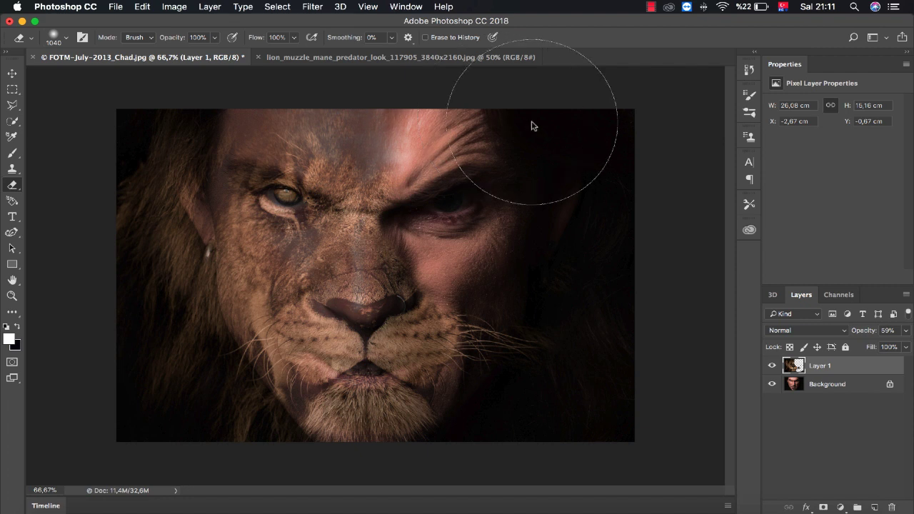
right_click(509, 191)
drag(595, 220, 614, 220)
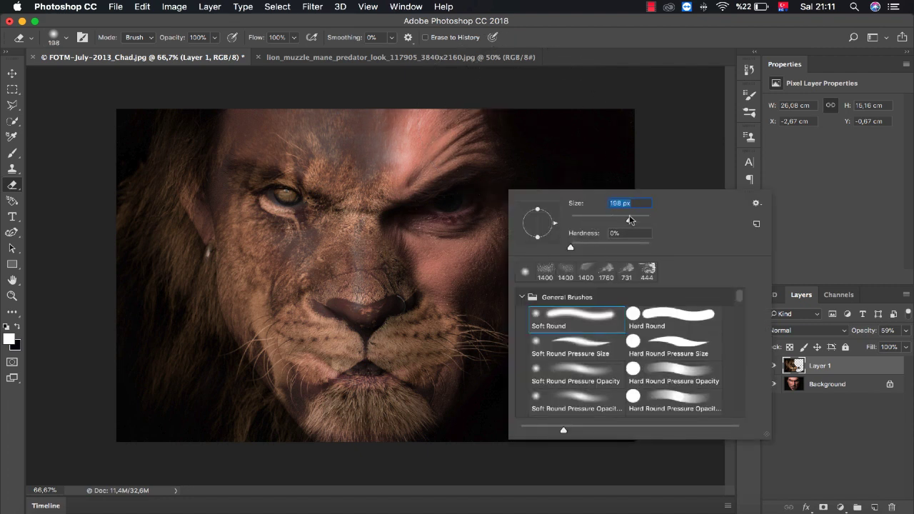
drag(629, 219, 638, 219)
key(Return)
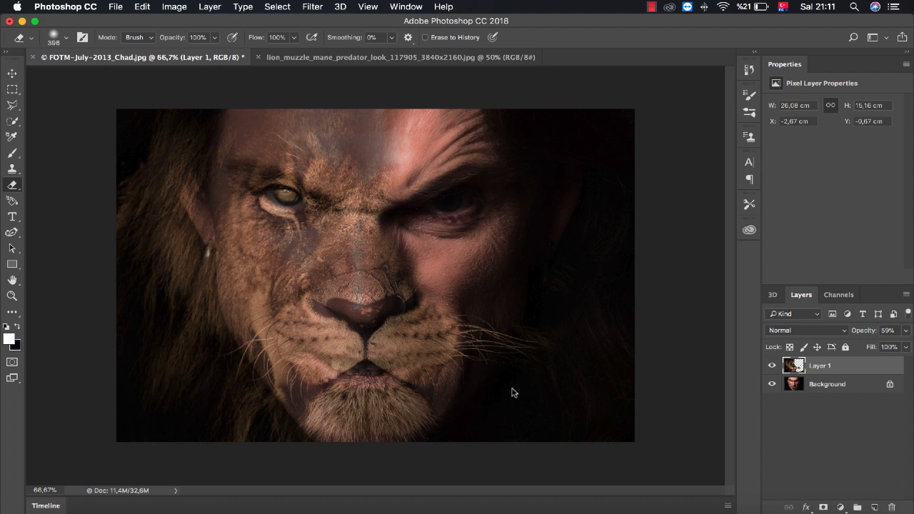
Step: Raise Layer 1's opacity to 88%
click(905, 330)
mouse_move(886, 350)
mouse_down()
mouse_move(898, 350)
mouse_move(878, 352)
mouse_up()
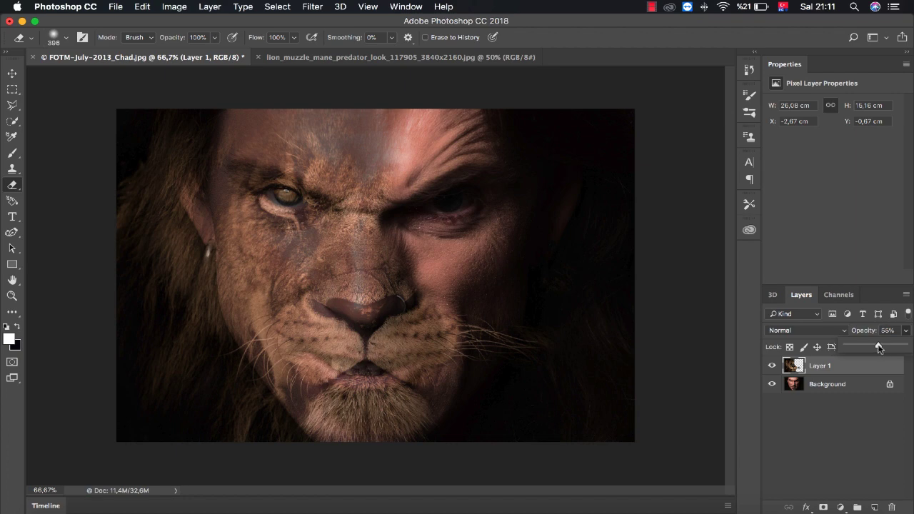
mouse_move(878, 348)
mouse_down()
mouse_move(906, 346)
mouse_move(898, 347)
mouse_up()
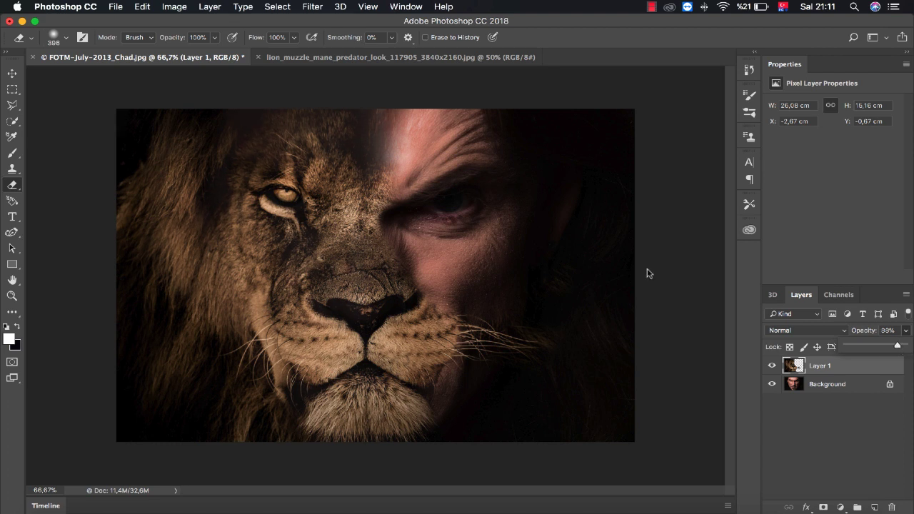
click(429, 200)
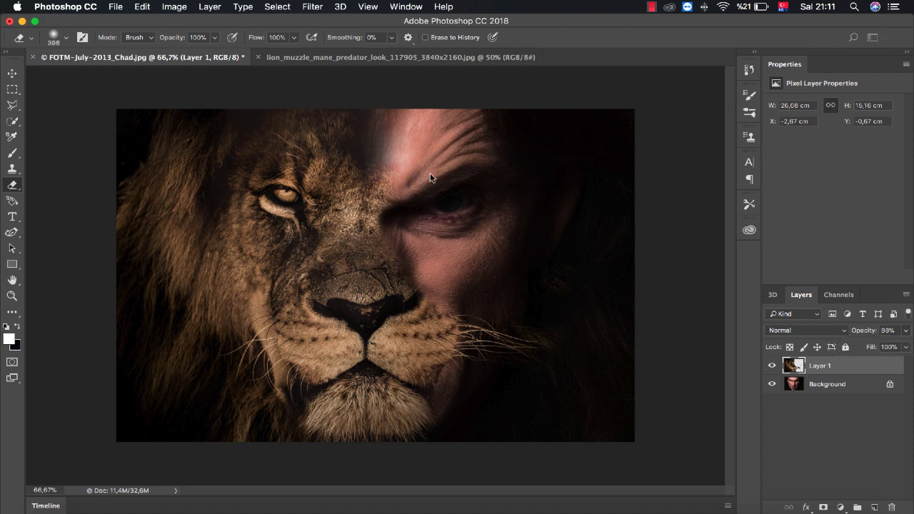
Step: Erase more lion over the man's forehead and shrink the Eraser to 172 px
drag(419, 122, 426, 162)
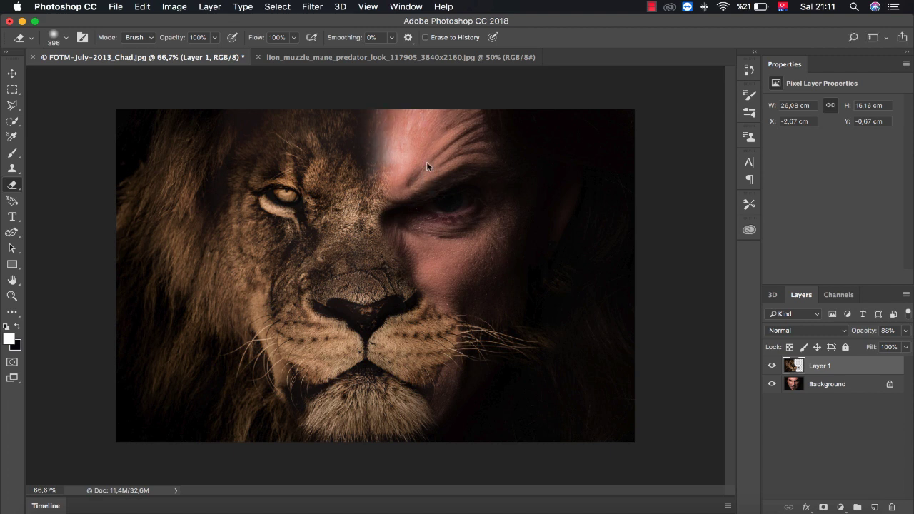
right_click(461, 190)
click(582, 212)
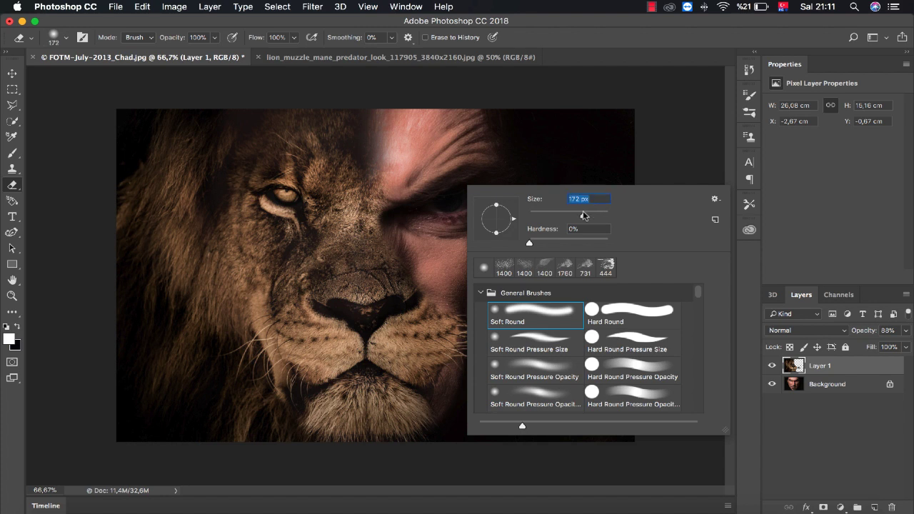
click(404, 229)
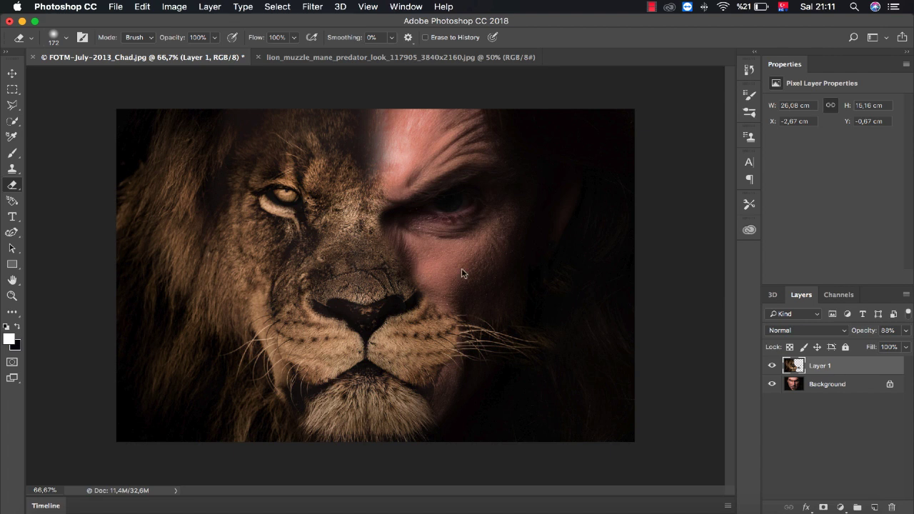
Step: Review the composite between 33.3% and 66.7% zoom, then set Layer 1's opacity to 75%
click(12, 295)
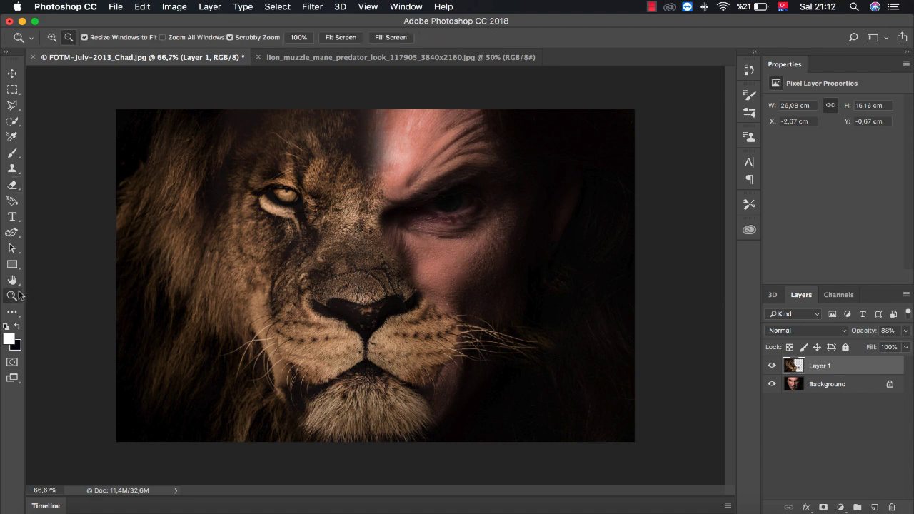
alt+click(450, 341)
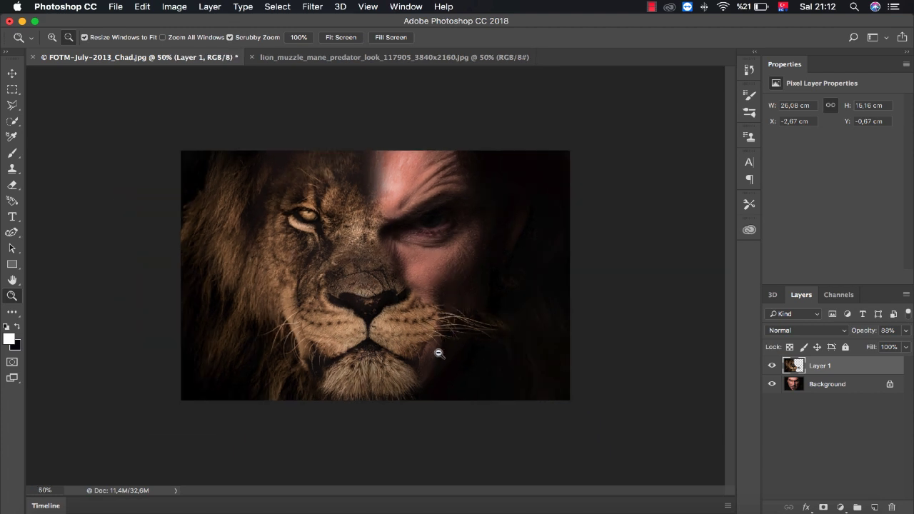
alt+click(432, 312)
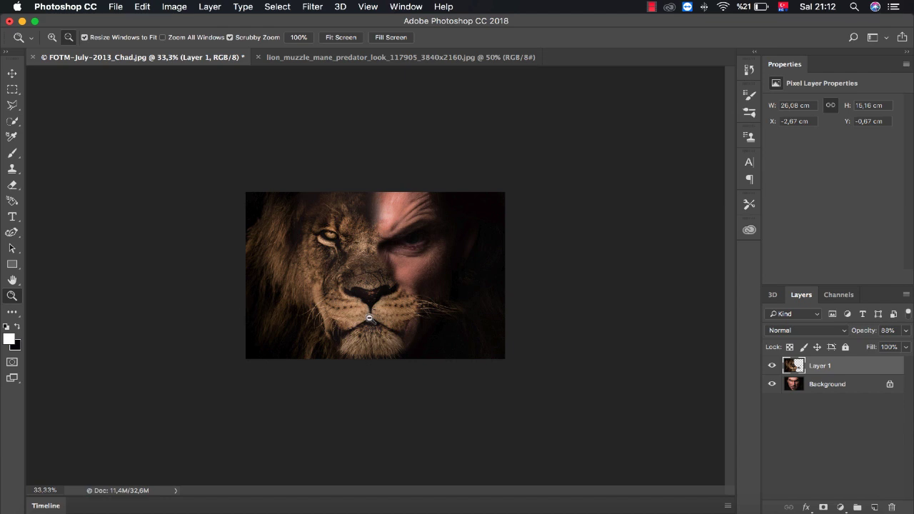
click(383, 287)
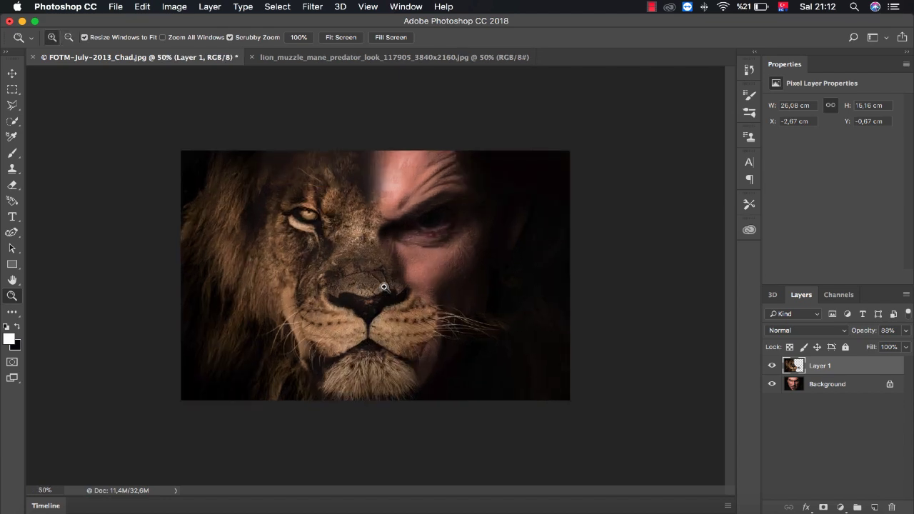
click(457, 300)
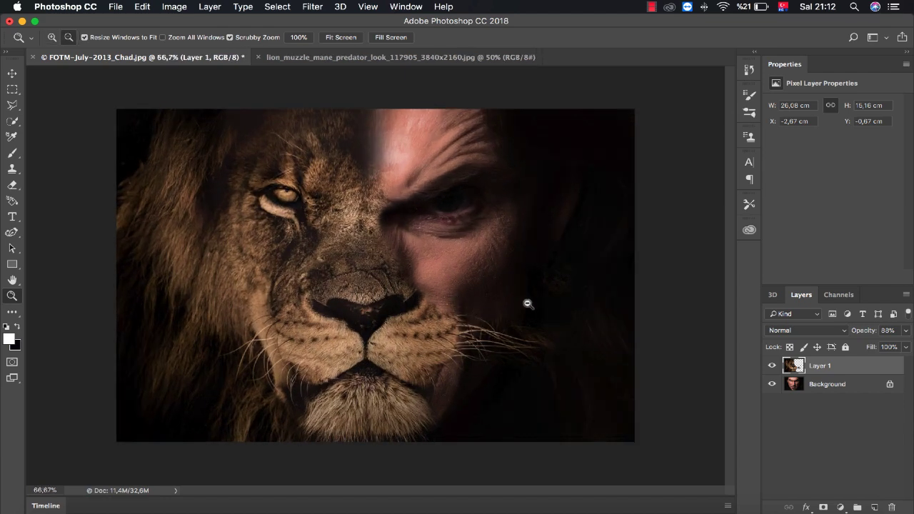
click(905, 333)
drag(906, 335, 863, 347)
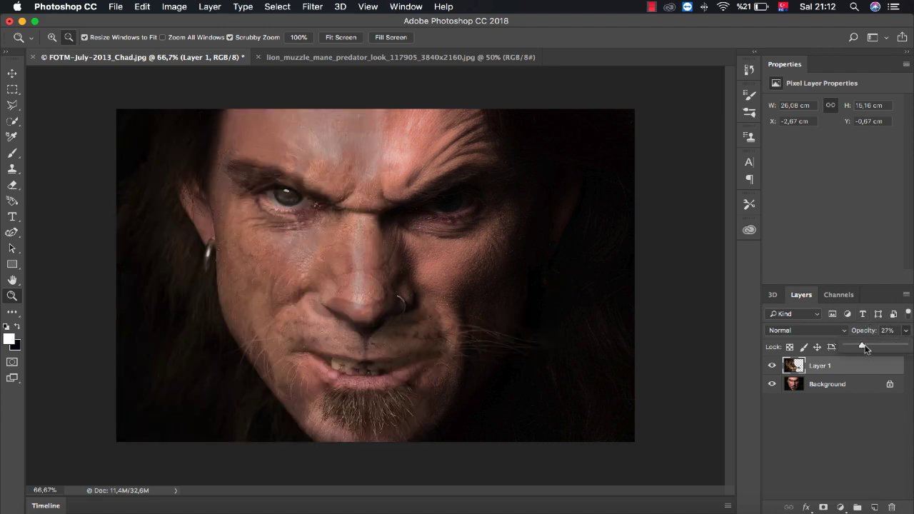
drag(864, 347, 890, 349)
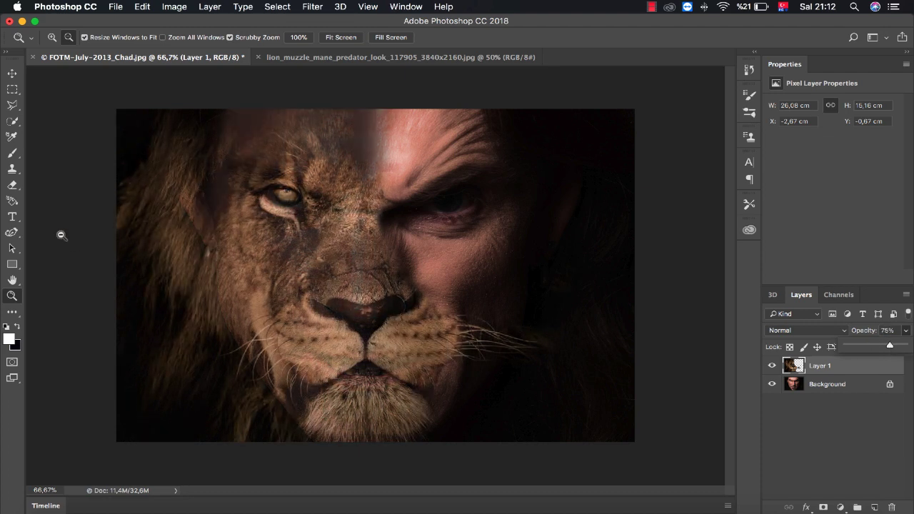
click(12, 185)
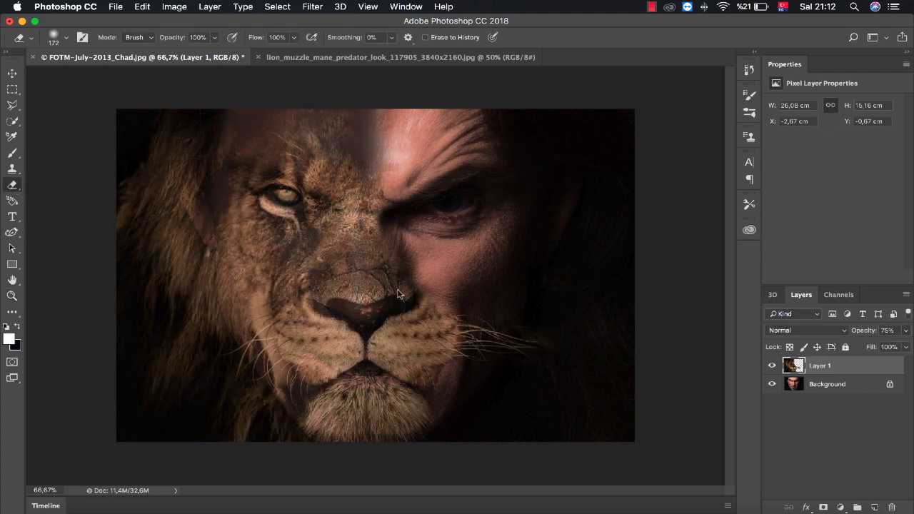
Step: Set the Eraser to 412 px and erase the lion's lower muzzle
right_click(426, 333)
click(561, 295)
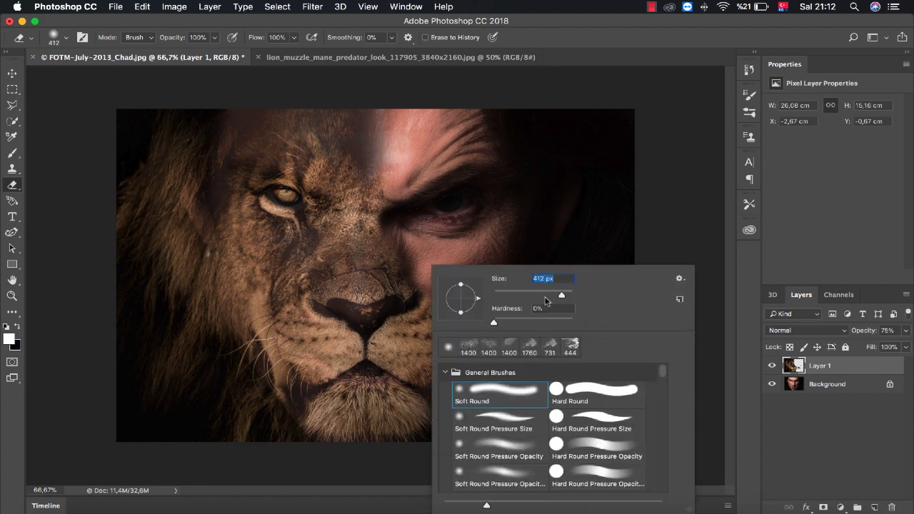
key(Return)
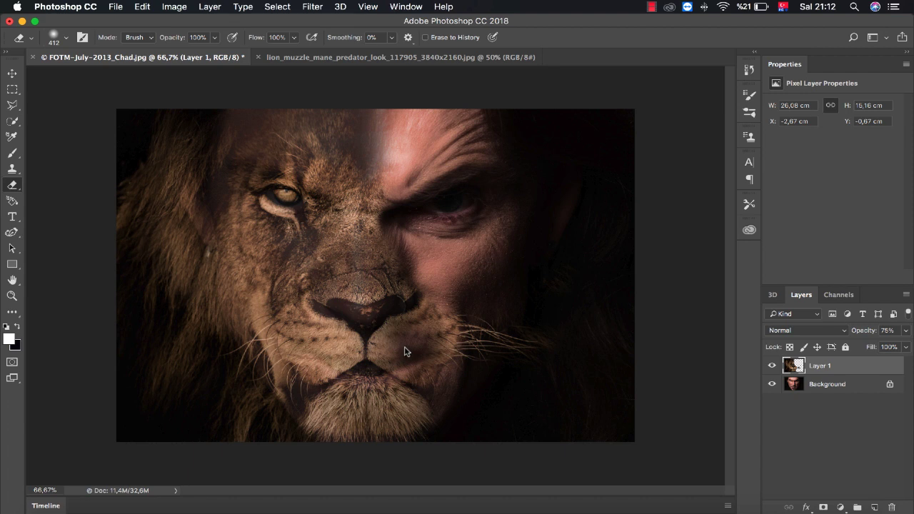
mouse_move(404, 351)
mouse_down()
mouse_move(414, 341)
mouse_move(429, 372)
mouse_up()
Step: Compare erased and unerased muzzle at 100% opacity, restoring the erasure at 75%
key(ctrl+z)
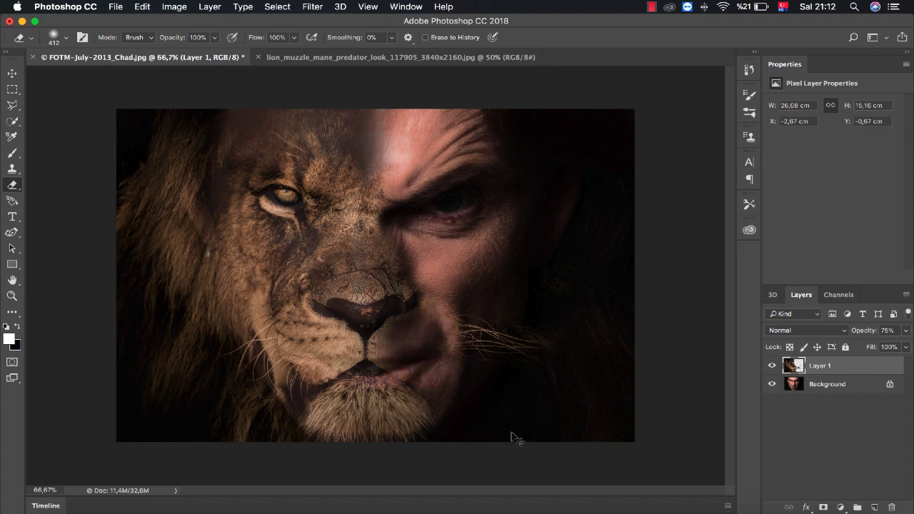
key(ctrl+z)
key(ctrl+z)
click(906, 330)
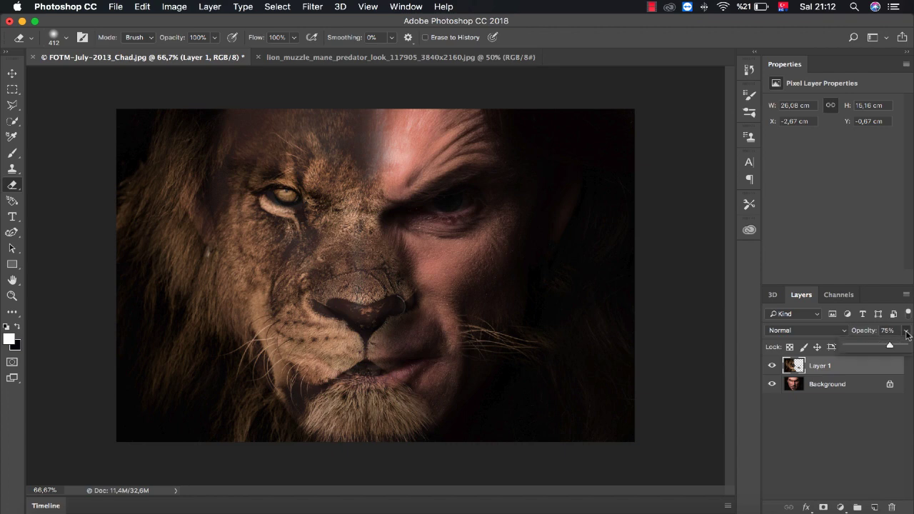
click(905, 347)
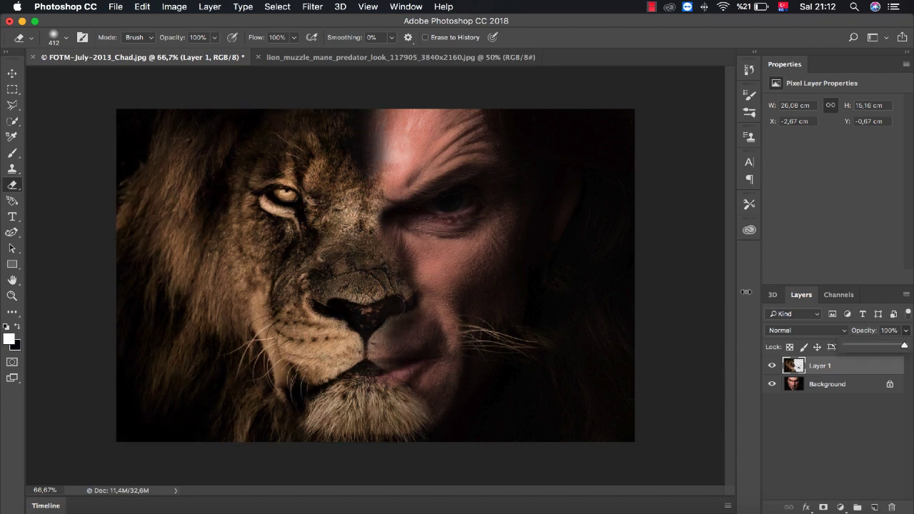
key(ctrl+z)
key(ctrl+z)
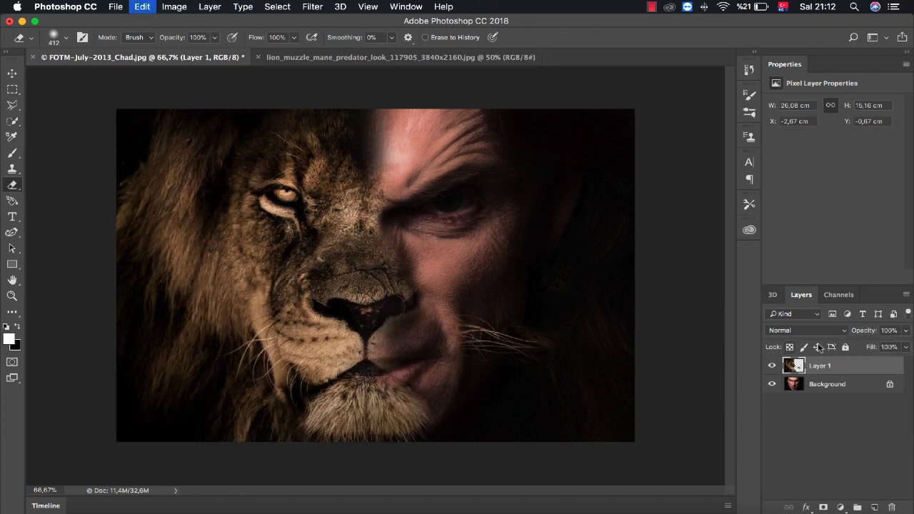
key(ctrl+z)
key(ctrl+z)
key(ctrl+z)
key(ctrl+z)
key(ctrl+z)
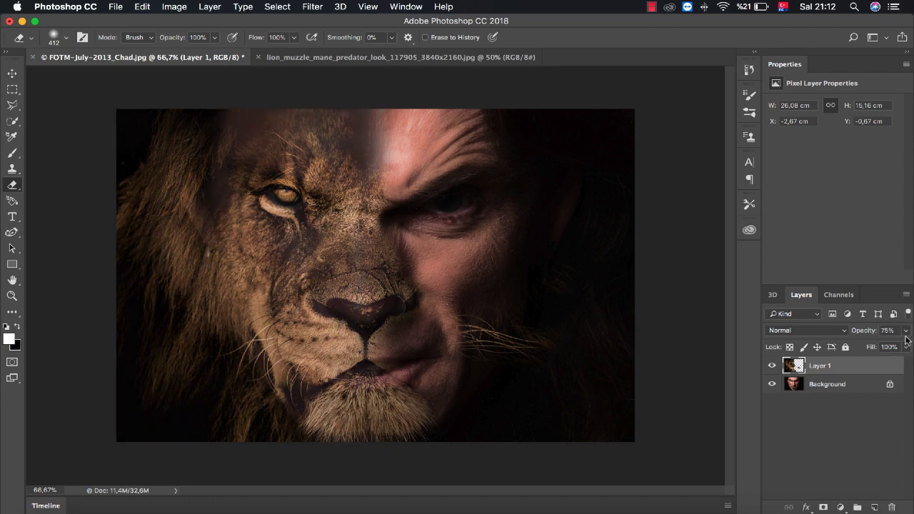
key(ctrl+z)
key(ctrl+z)
key(ctrl+z)
key(ctrl+z)
key(ctrl+z)
key(ctrl+z)
key(ctrl+z)
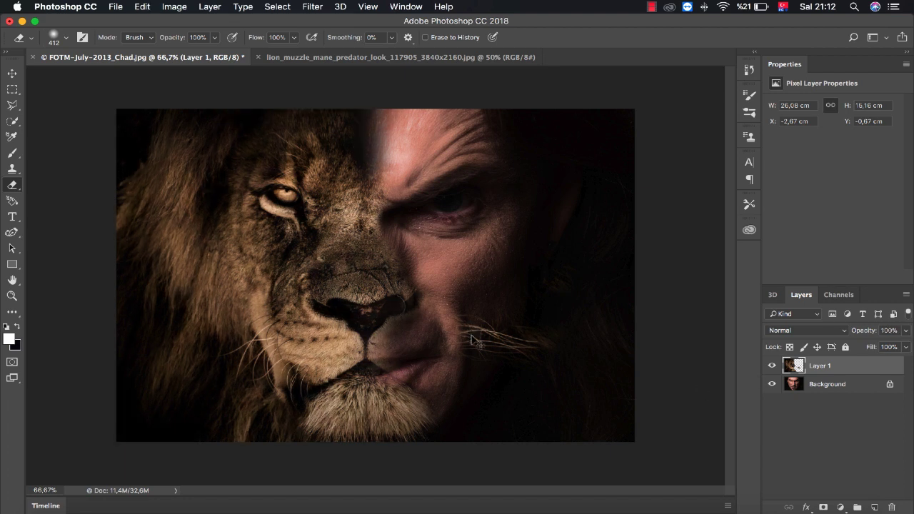
key(ctrl+shift+z)
key(ctrl+shift+z)
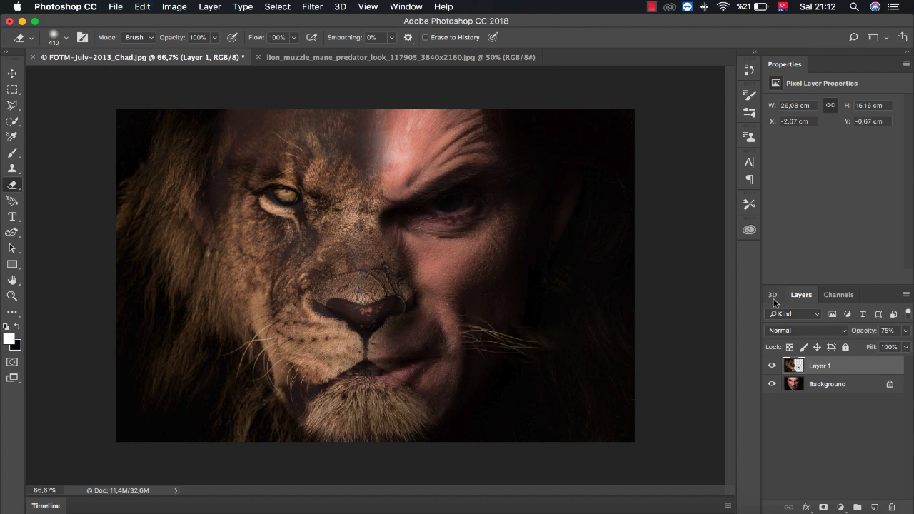
Step: Set Layer 1 to 100% opacity and shrink the Eraser to 33 px
click(906, 330)
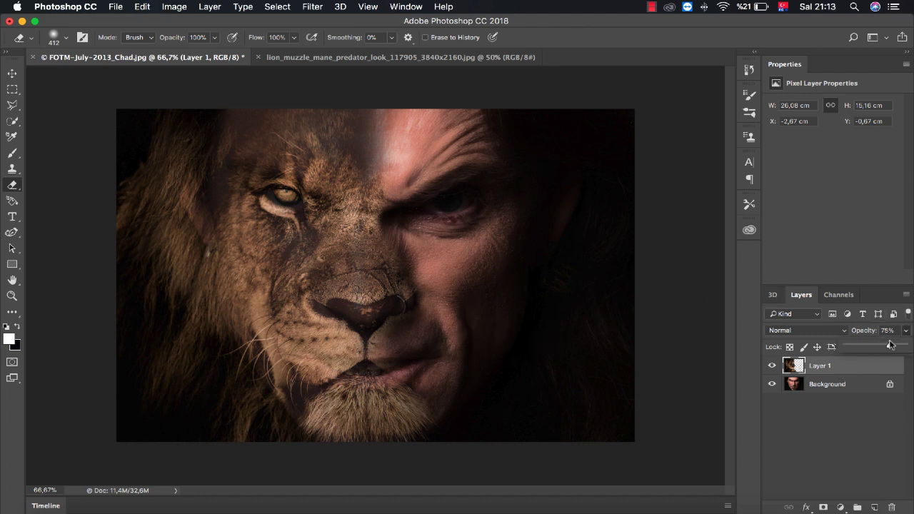
drag(891, 346, 905, 347)
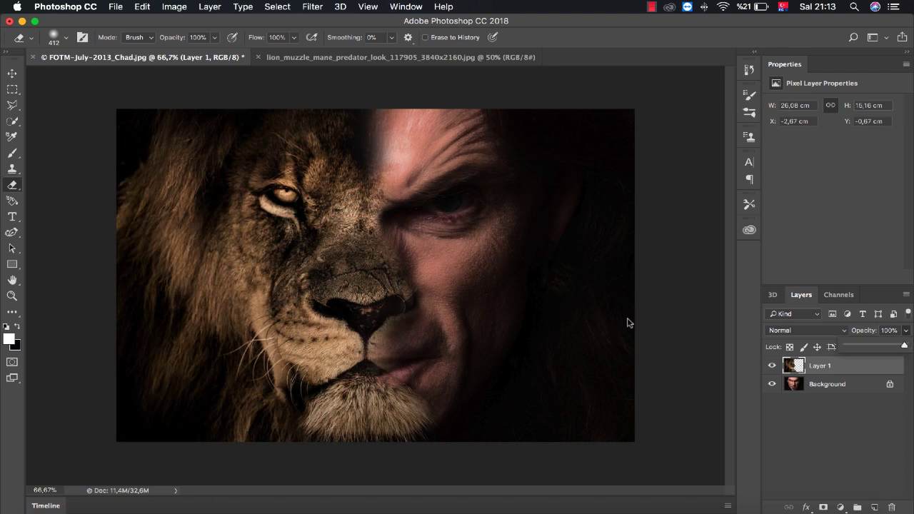
right_click(469, 365)
click(547, 292)
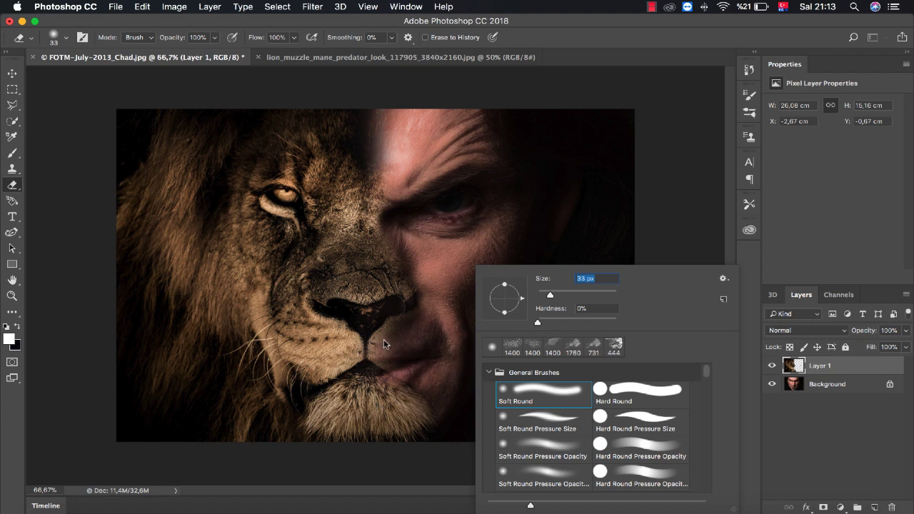
click(388, 367)
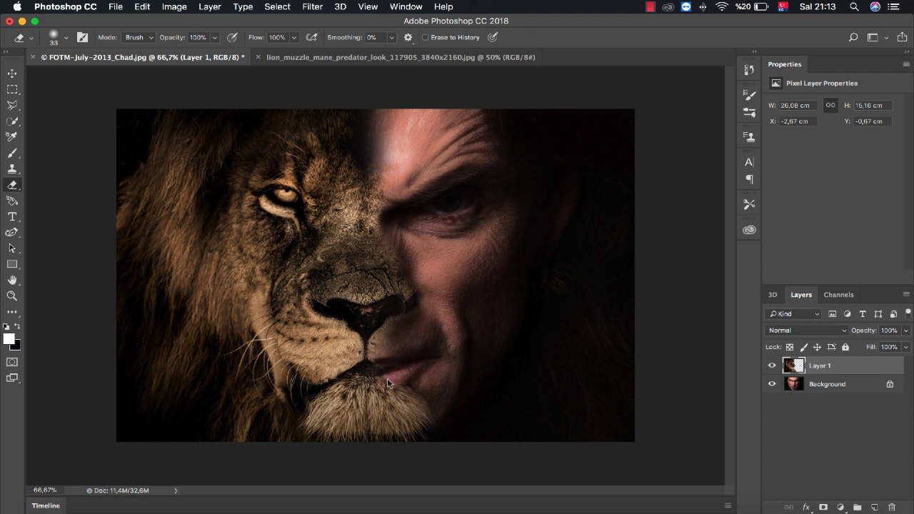
Step: Preview Layer 1 at lower opacity, return it to 100%, and erase fur over the lower lip
click(905, 331)
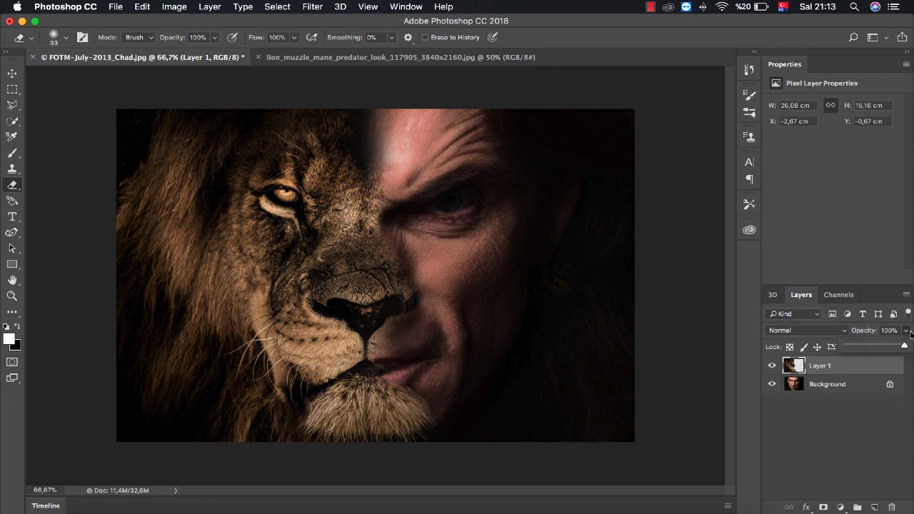
click(888, 347)
drag(888, 347, 904, 347)
click(359, 366)
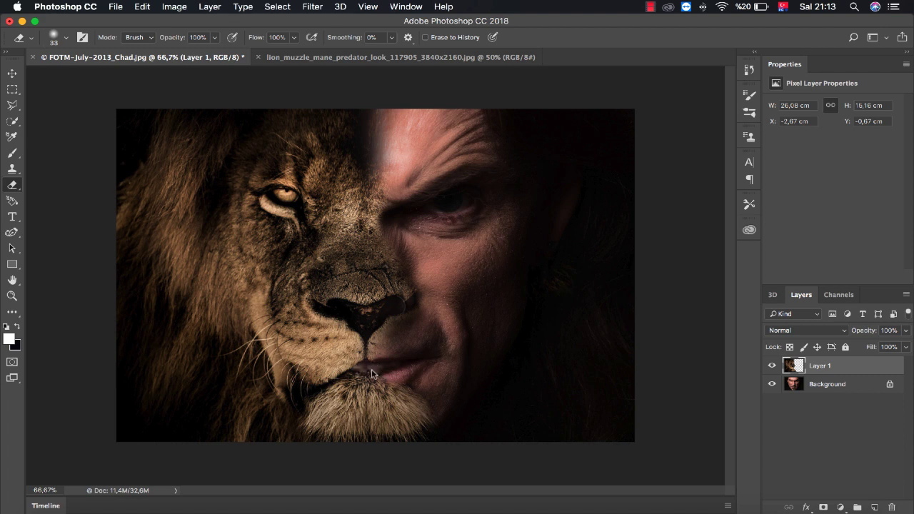
drag(371, 373, 386, 371)
Step: Zoom to 141% on the mouth and erase along the nose's lower-right edge
click(13, 295)
drag(381, 381, 429, 340)
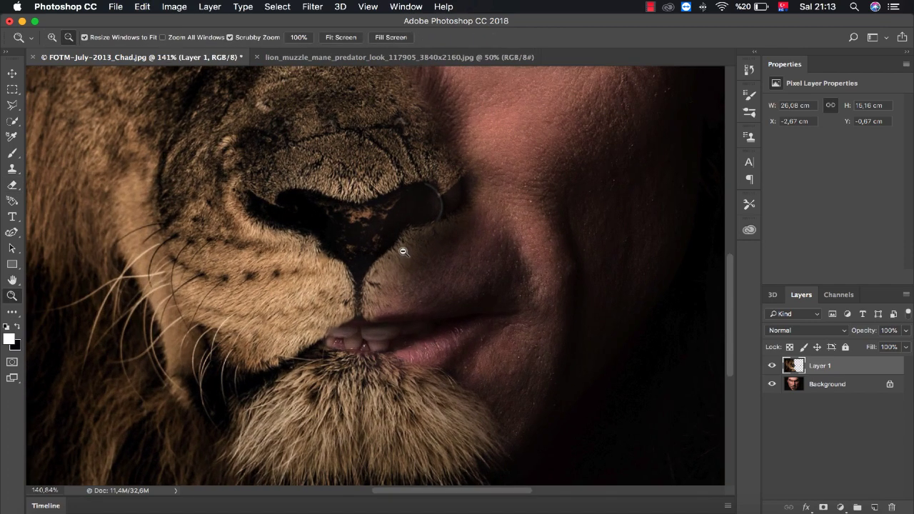
click(13, 185)
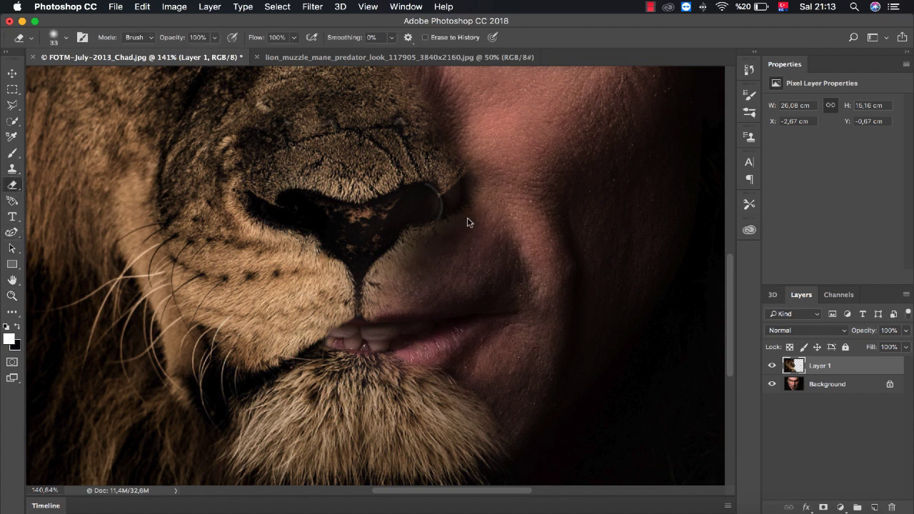
drag(467, 222, 388, 263)
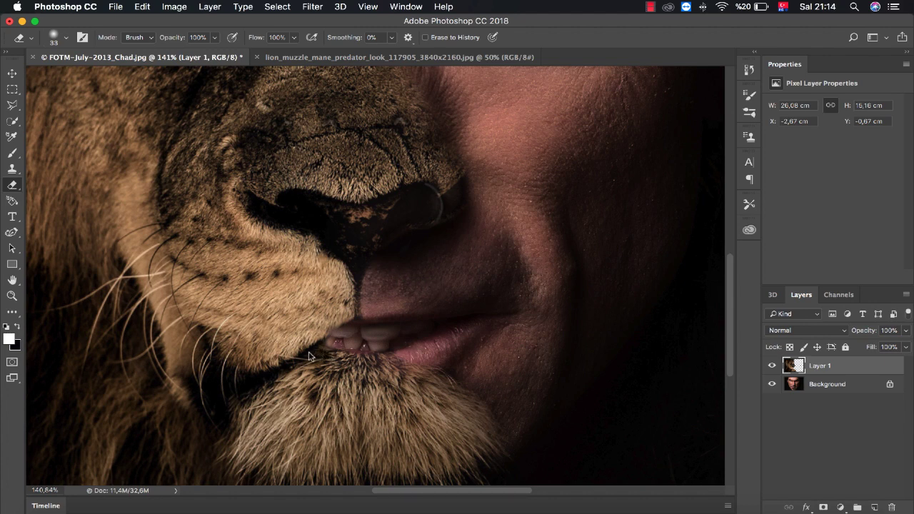
Step: With a 22 px Eraser, erase fur along the lips and left corner to reveal the teeth
right_click(340, 342)
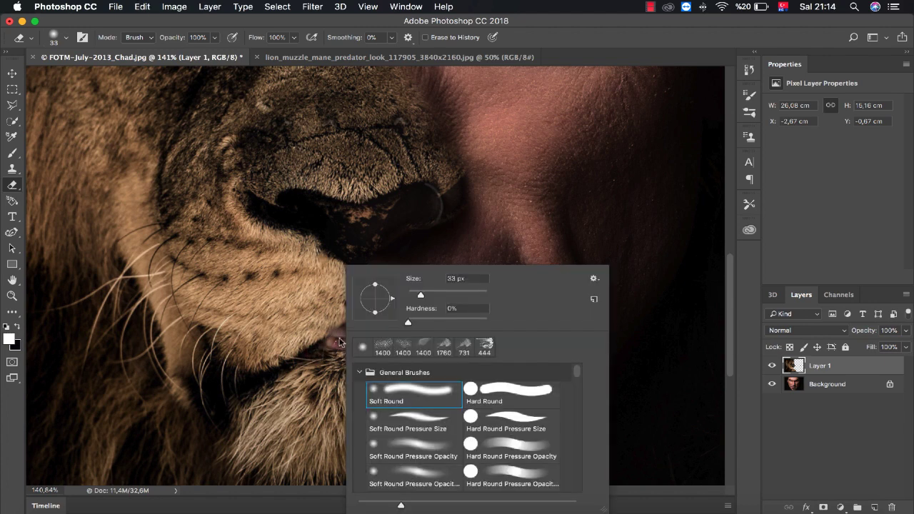
drag(420, 296, 416, 297)
key(Return)
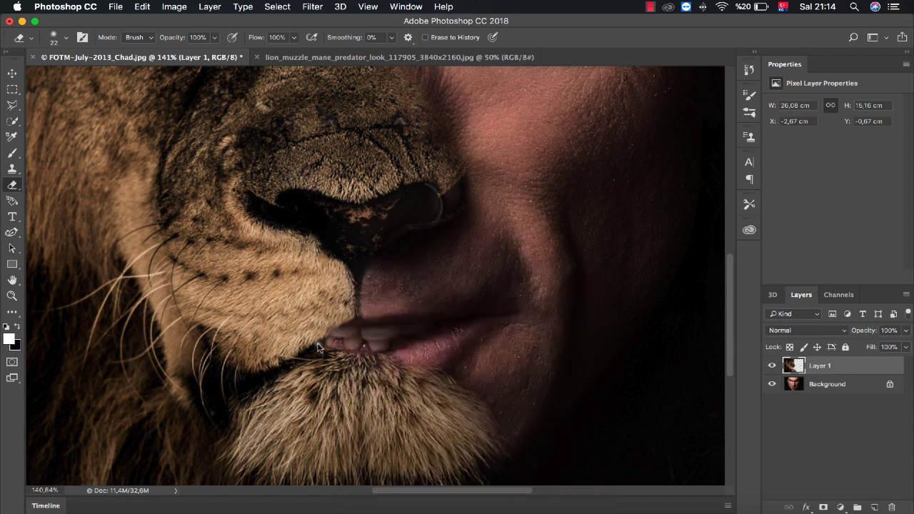
key(super+z)
drag(348, 330, 395, 350)
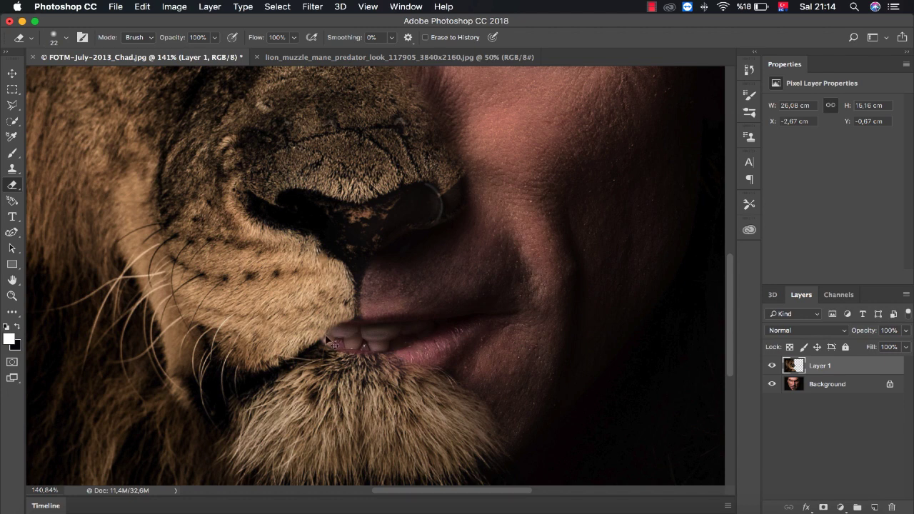
drag(325, 339, 325, 345)
Step: Zoom back out toward the whole composite
click(13, 296)
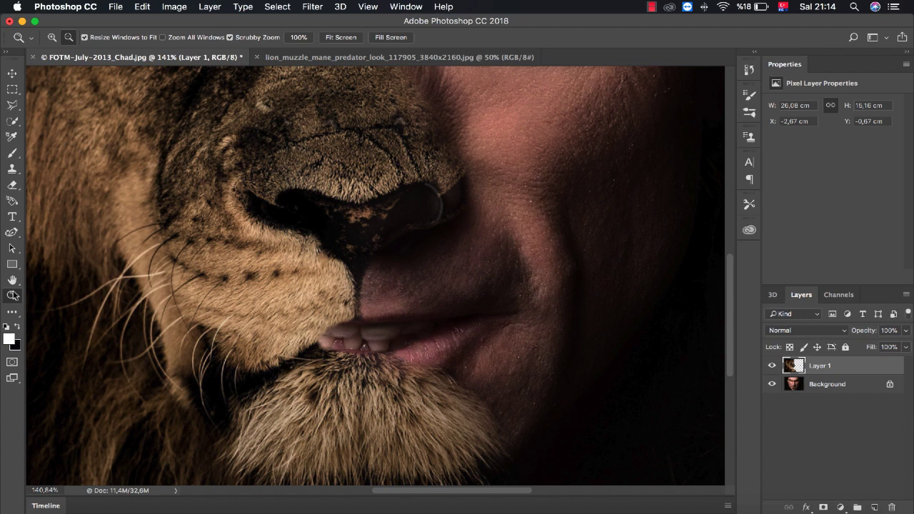
alt+click(373, 302)
alt+click(350, 298)
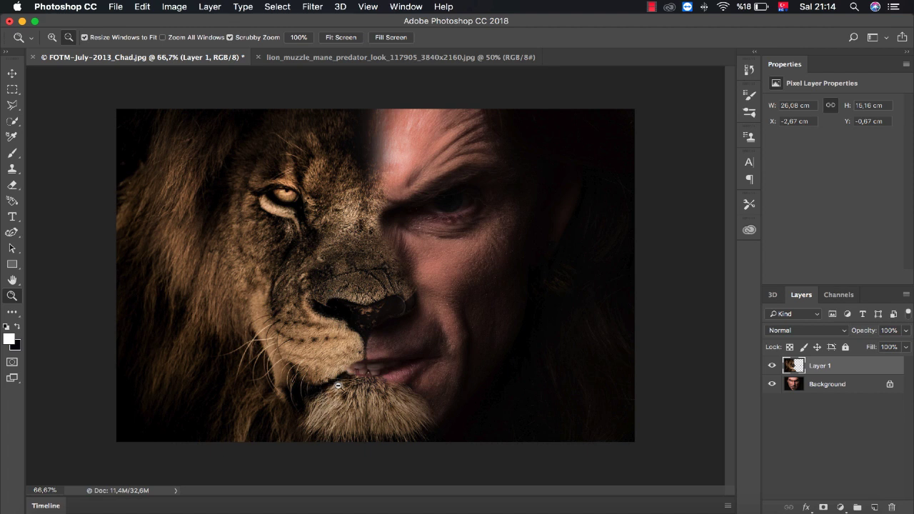
click(13, 187)
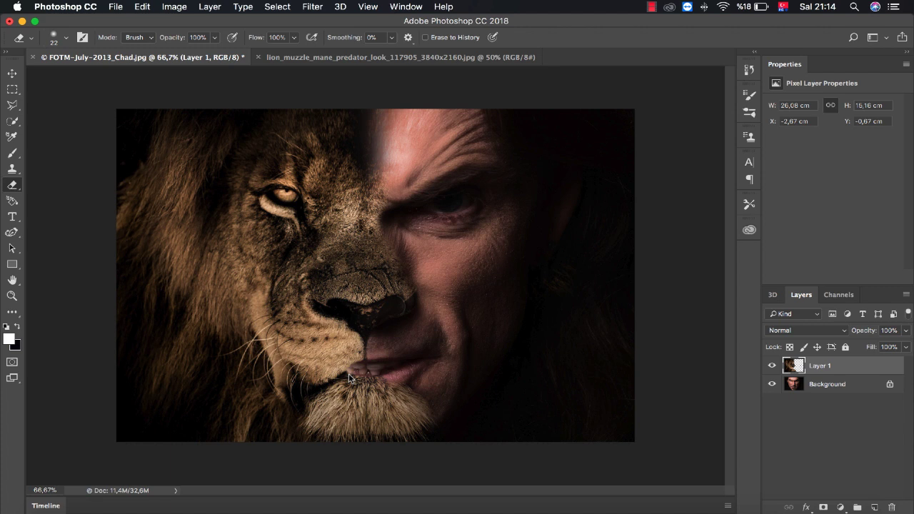
drag(349, 377, 307, 405)
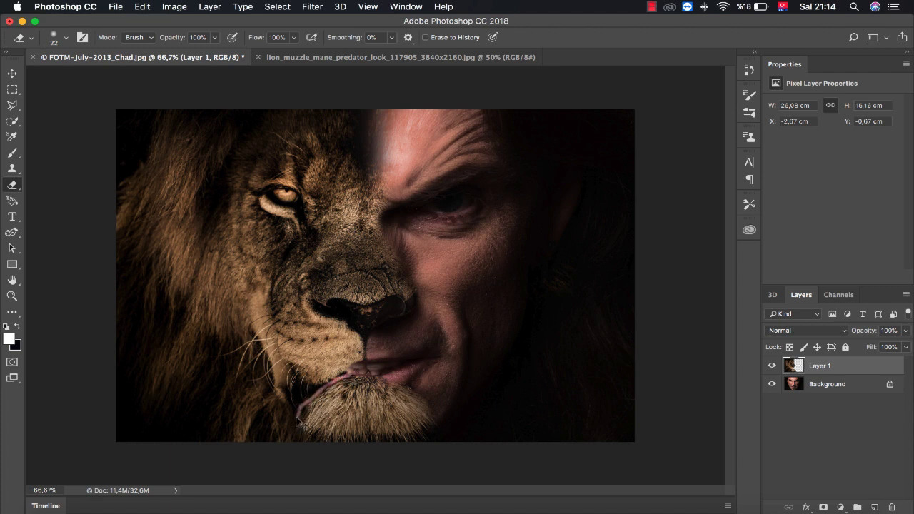
key(ctrl+z)
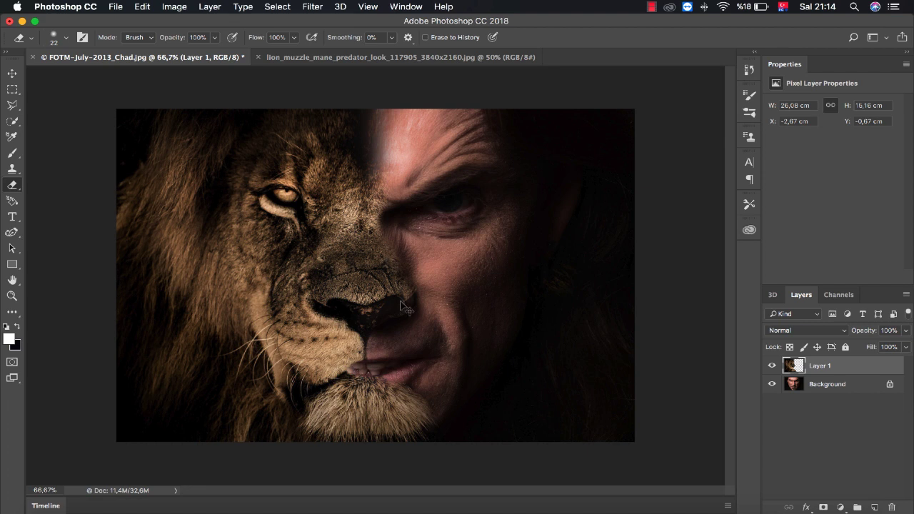
click(12, 296)
alt+click(401, 262)
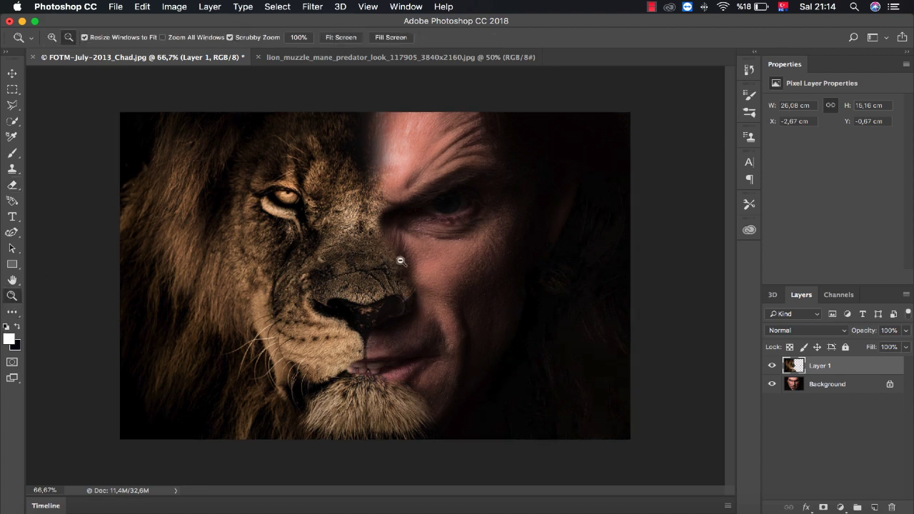
alt+click(400, 261)
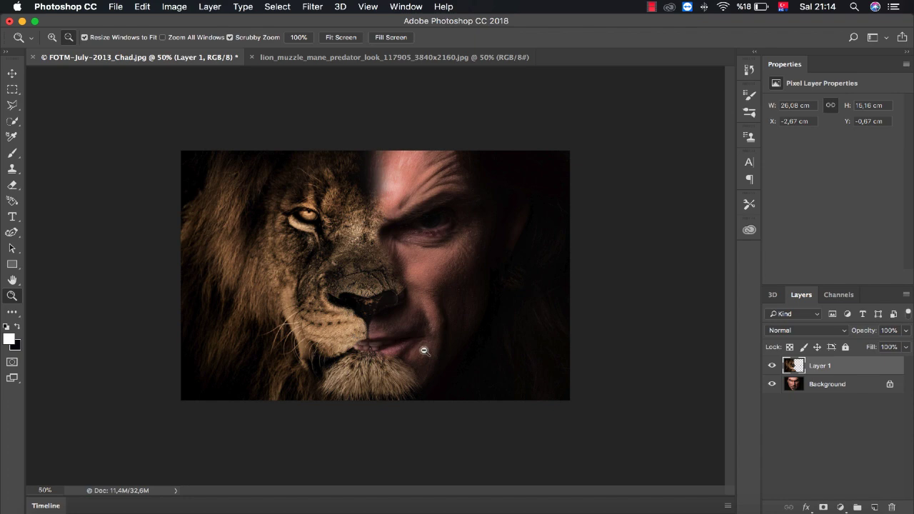
Step: Zoom in and erase over the mouth with a 36 px Eraser to reveal the lower lip
click(371, 339)
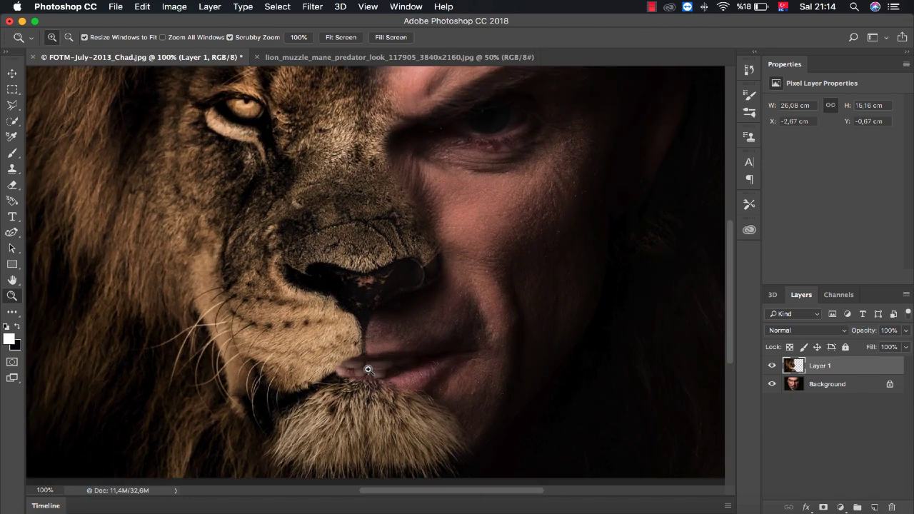
click(12, 185)
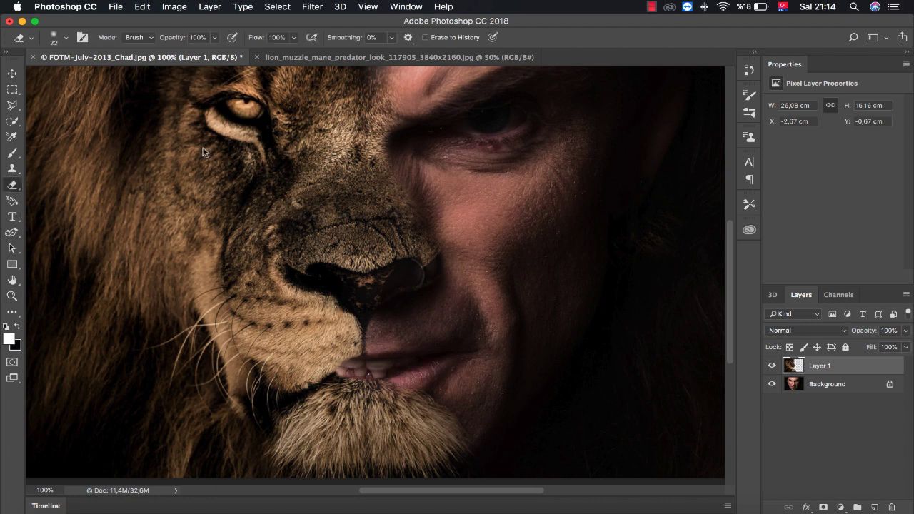
right_click(396, 379)
drag(473, 295, 478, 295)
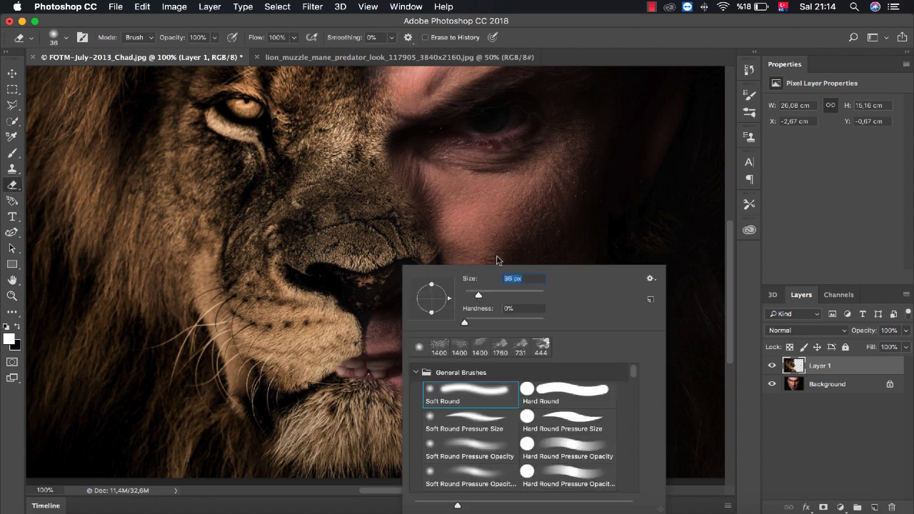
click(518, 219)
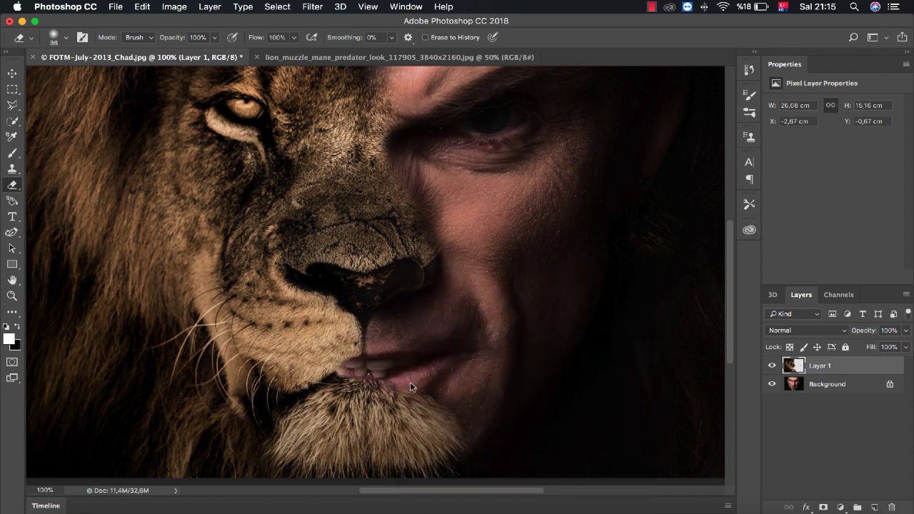
drag(410, 387, 336, 381)
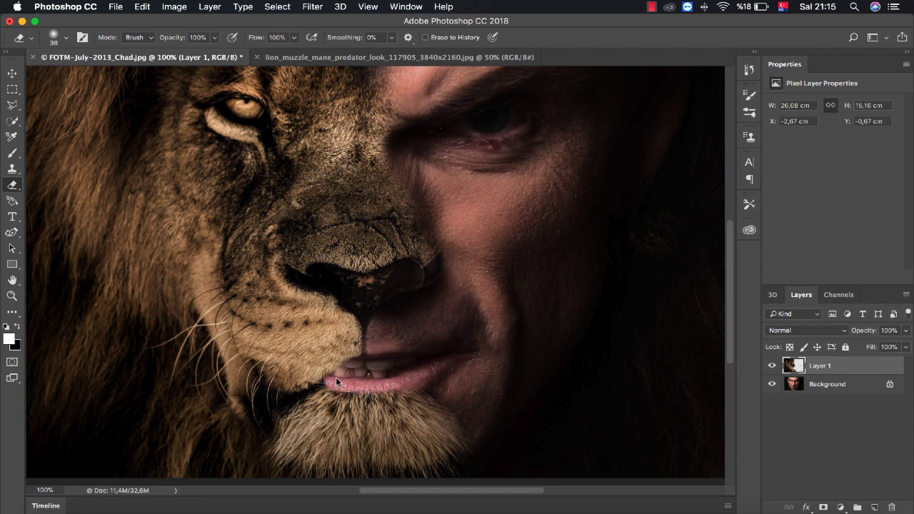
Step: Toggle the lip erase with undo/redo while zooming out, keeping the erasure
click(12, 296)
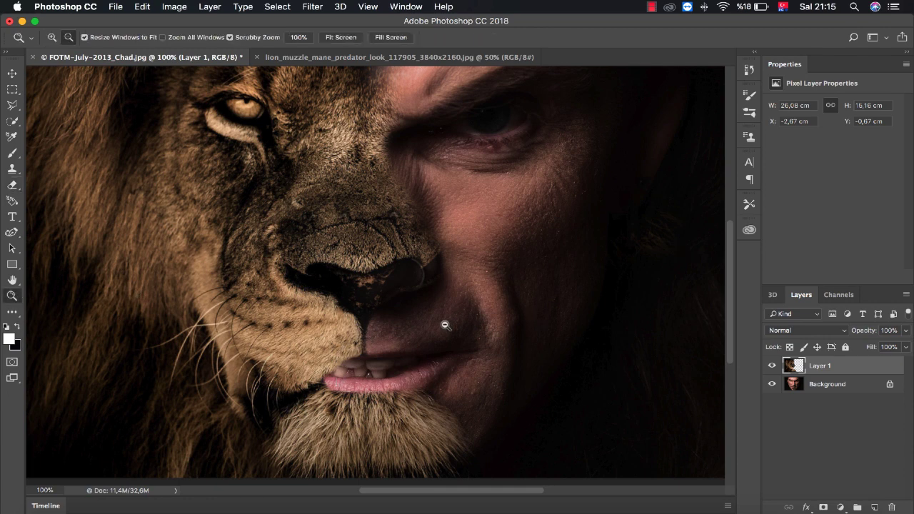
key(super+z)
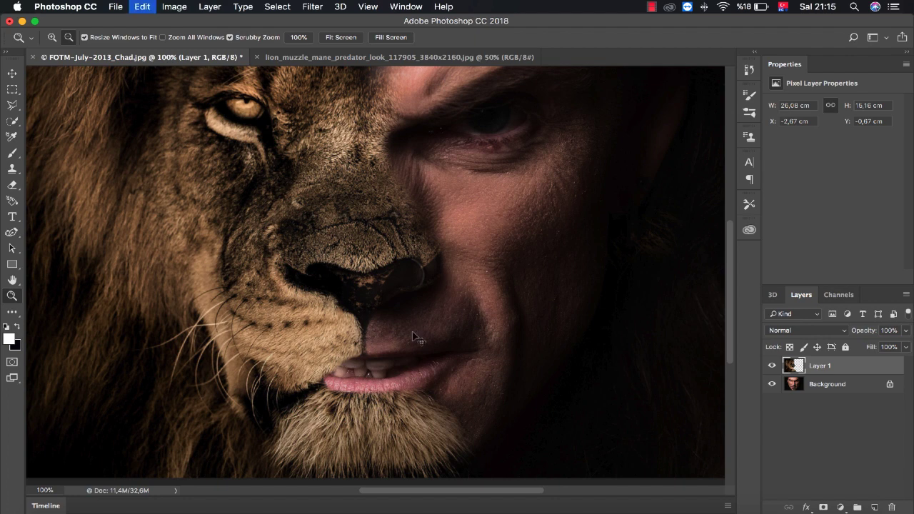
alt+click(412, 332)
alt+click(412, 332)
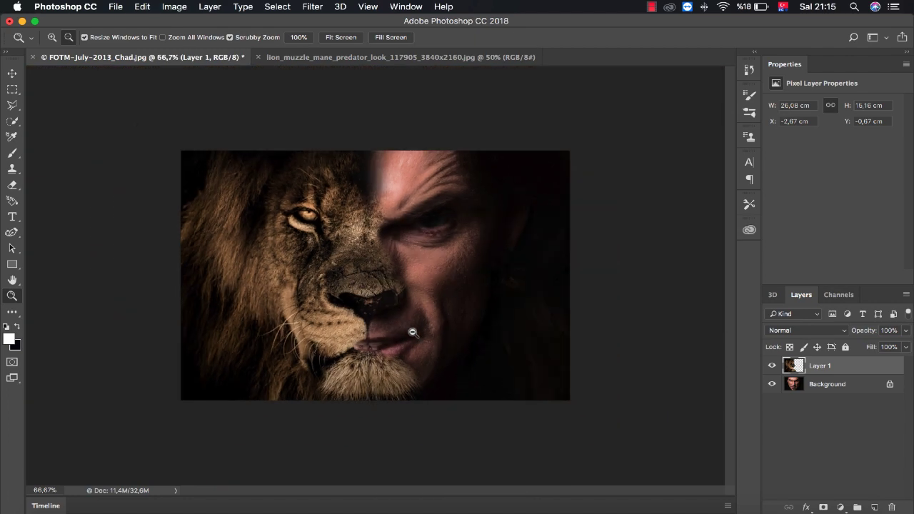
key(super+z)
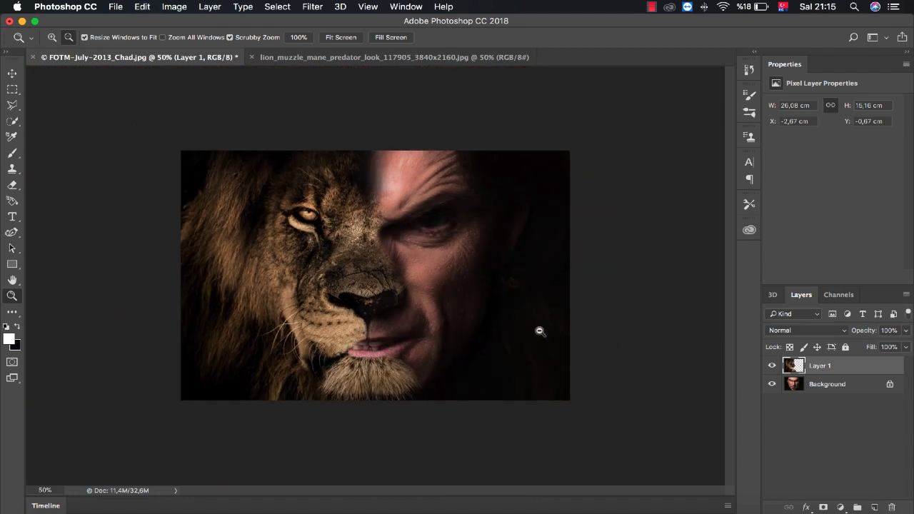
key(super+z)
key(super+z)
key(super+z)
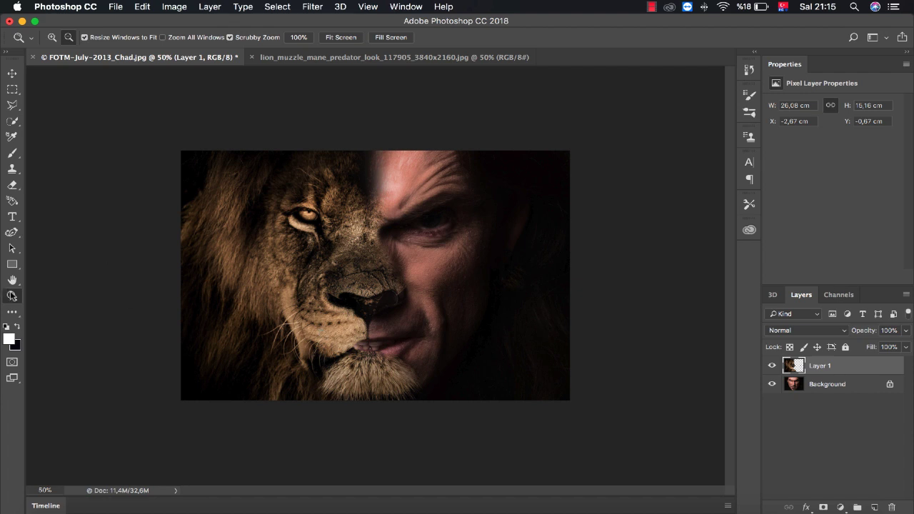
key(super+z)
key(super+z)
Step: Zoom back in close on the lips
alt+click(353, 349)
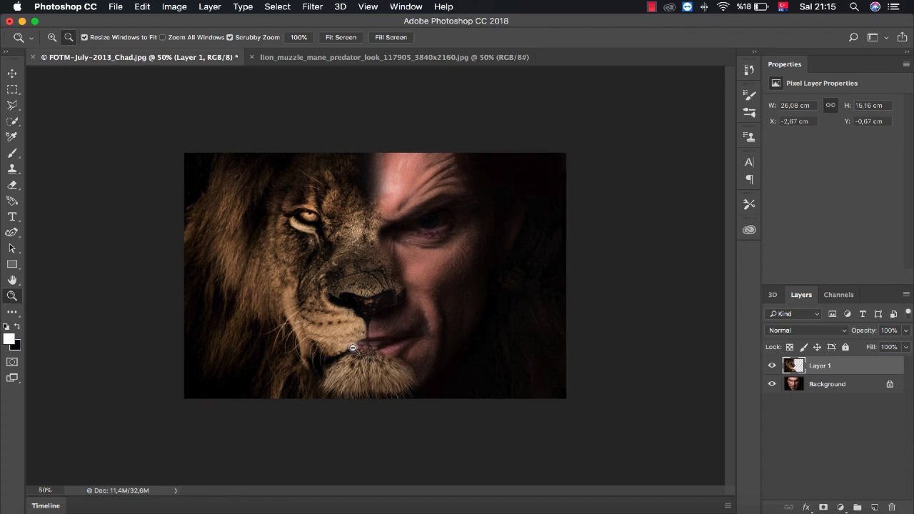
drag(393, 329, 428, 320)
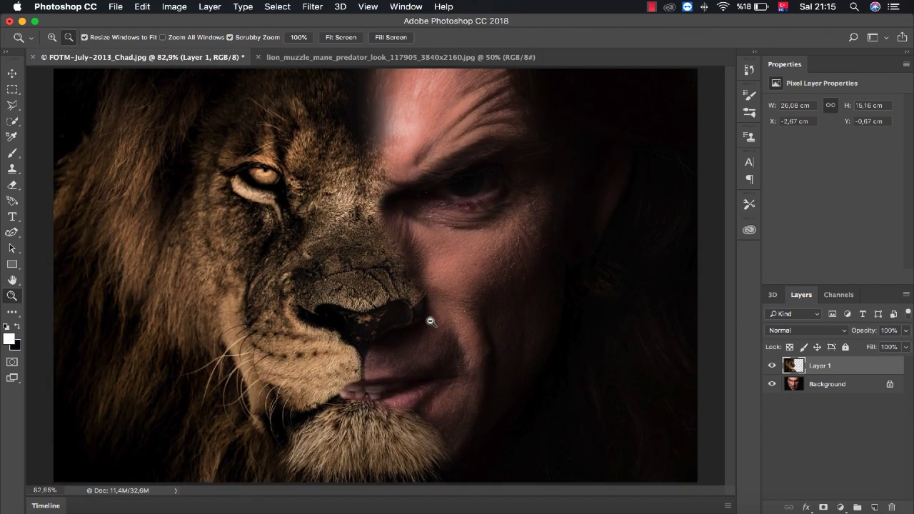
drag(312, 410, 502, 410)
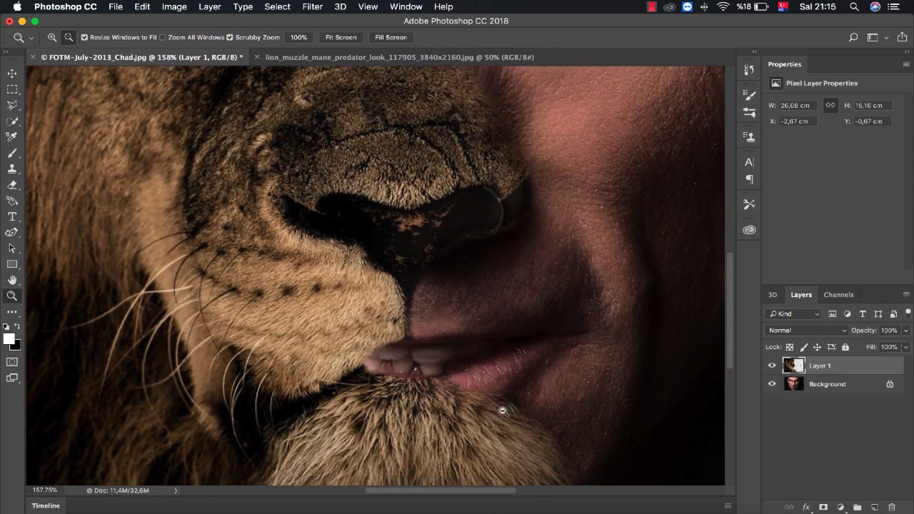
scroll(502, 411, down, 3)
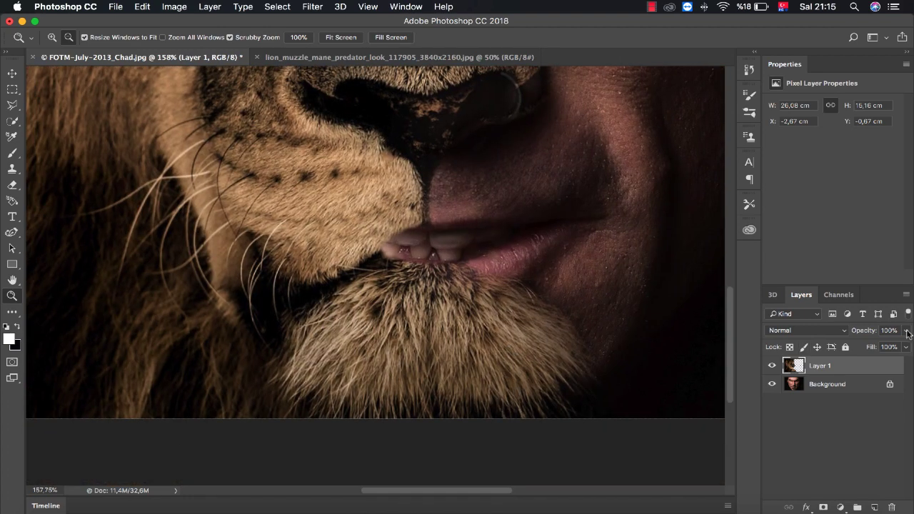
right_click(412, 253)
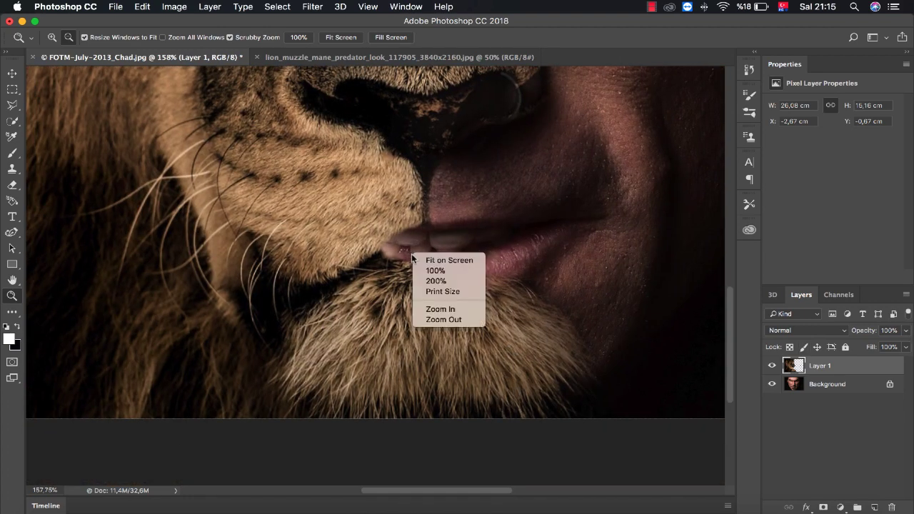
key(Escape)
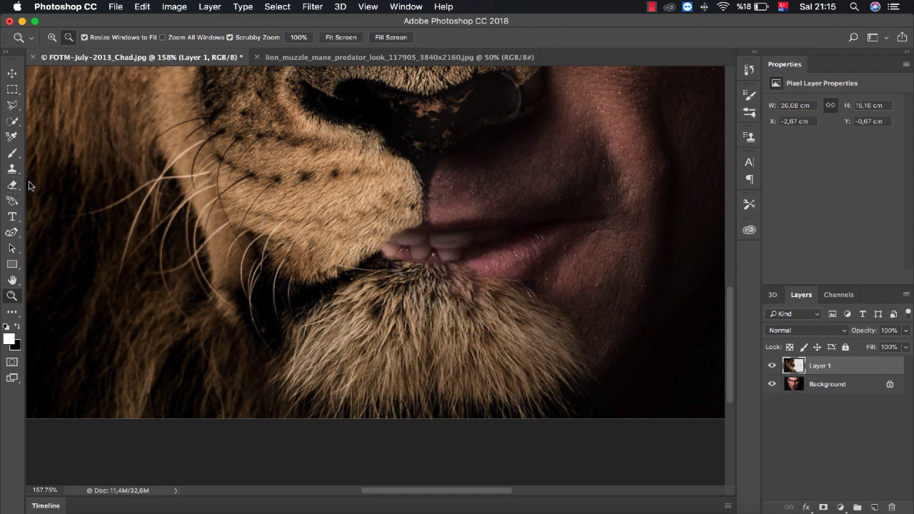
Step: Enlarge the Eraser to 130 px and erase below the lips to show the lower lip
click(13, 184)
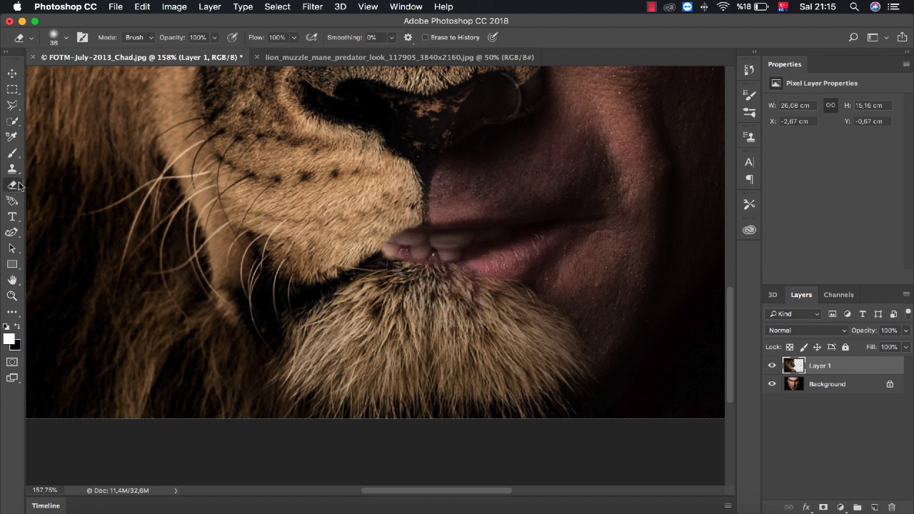
right_click(400, 265)
drag(484, 291, 502, 291)
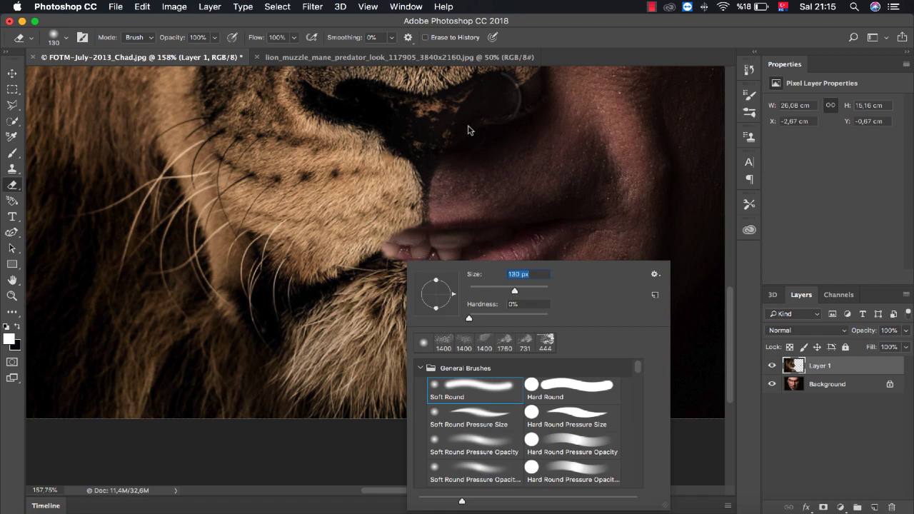
key(Return)
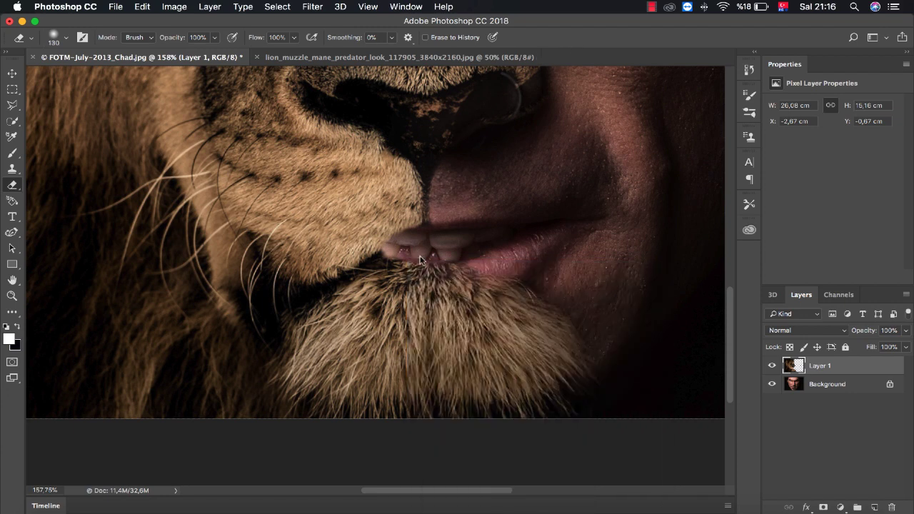
drag(420, 260, 484, 240)
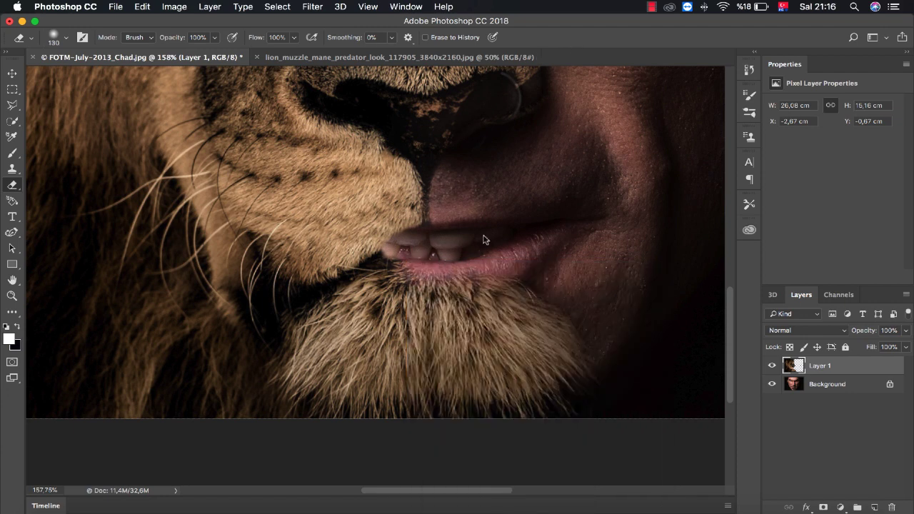
click(13, 296)
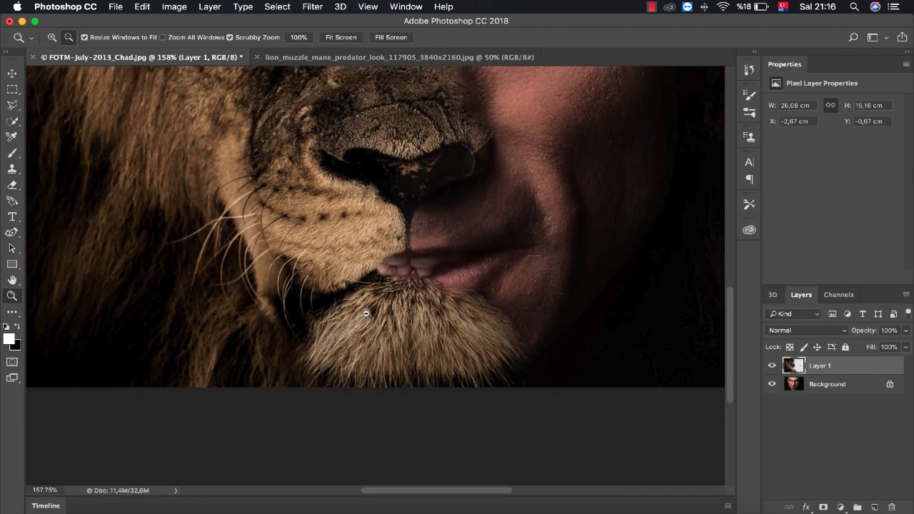
alt+click(366, 315)
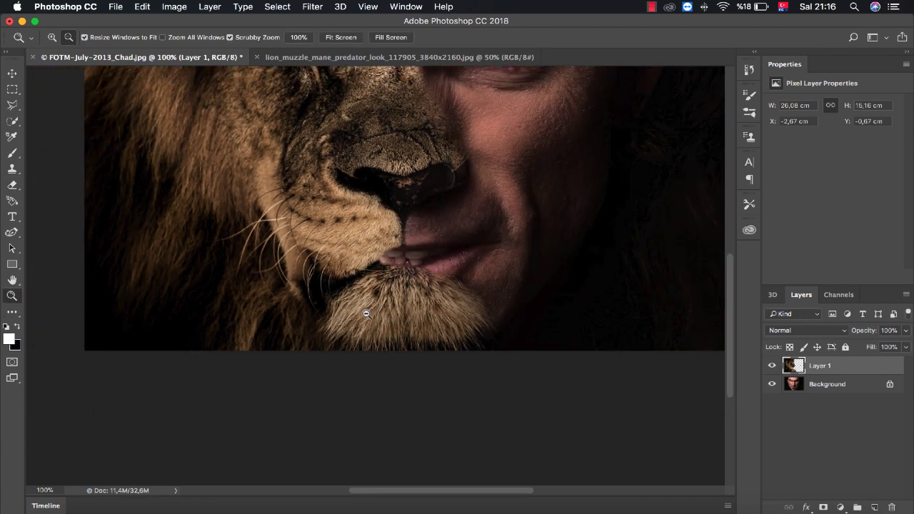
alt+click(366, 315)
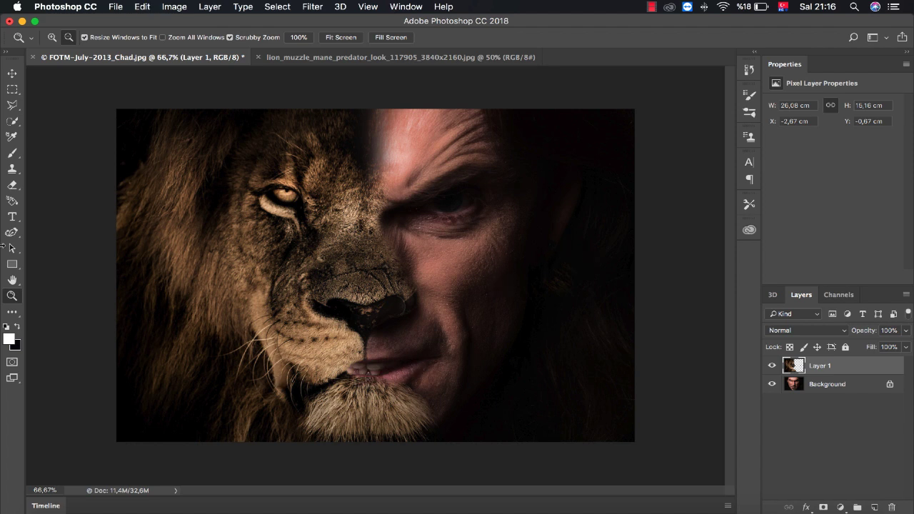
click(12, 185)
right_click(402, 372)
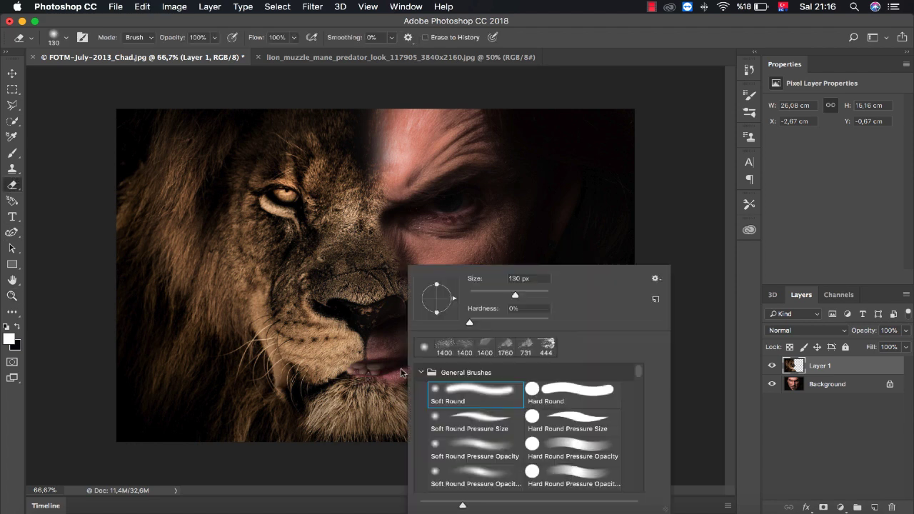
click(495, 292)
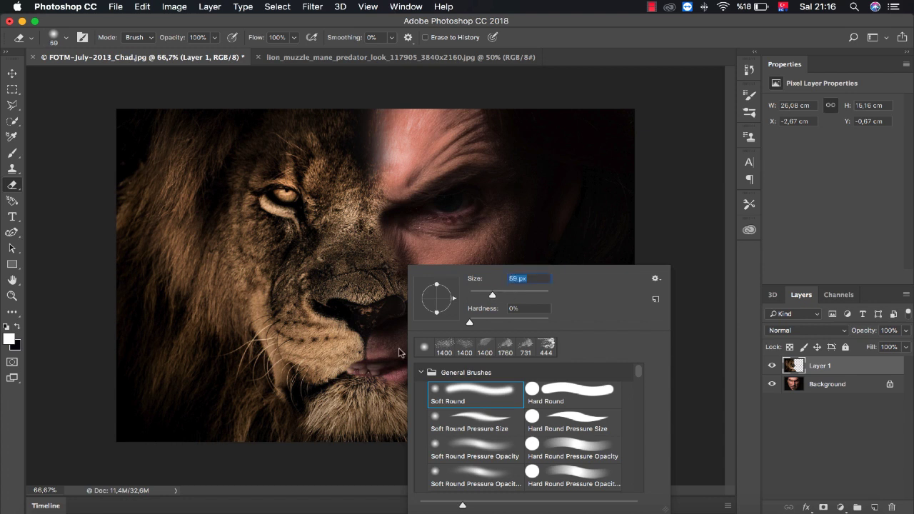
click(372, 373)
mouse_move(383, 369)
mouse_down()
mouse_move(355, 377)
mouse_move(386, 369)
mouse_up()
key(super+z)
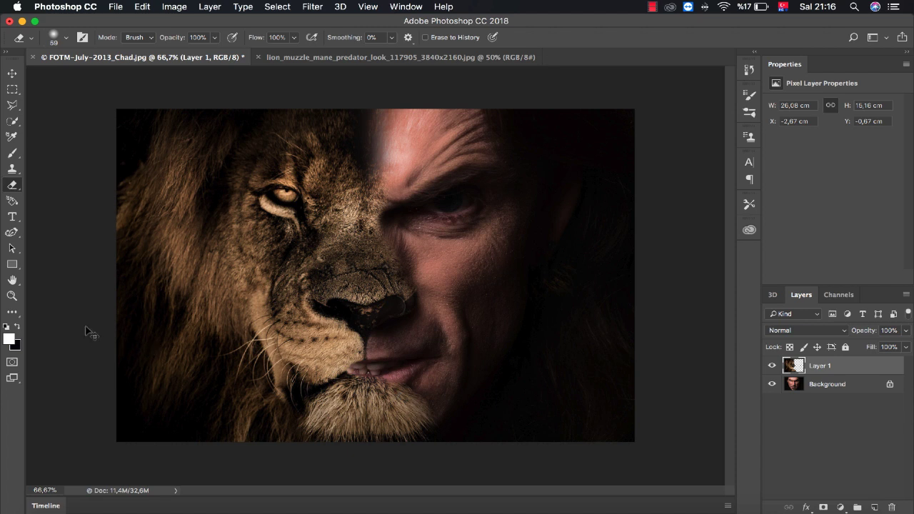
click(12, 295)
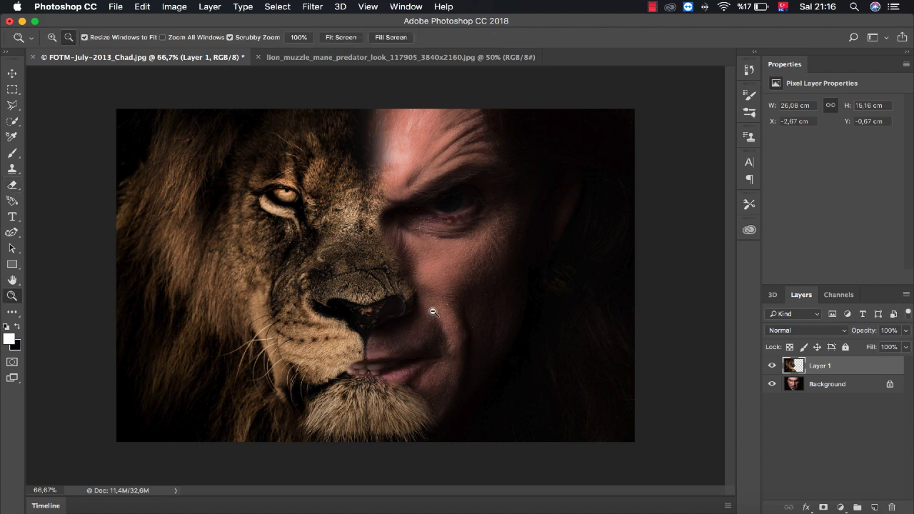
alt+click(433, 312)
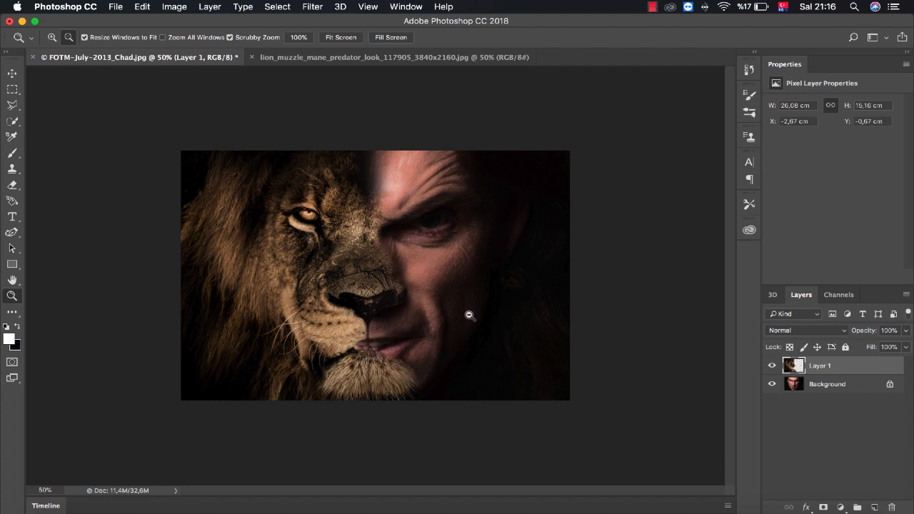
Step: Test Layer 1 at 76% opacity, then restore it to full opacity
click(907, 331)
click(892, 346)
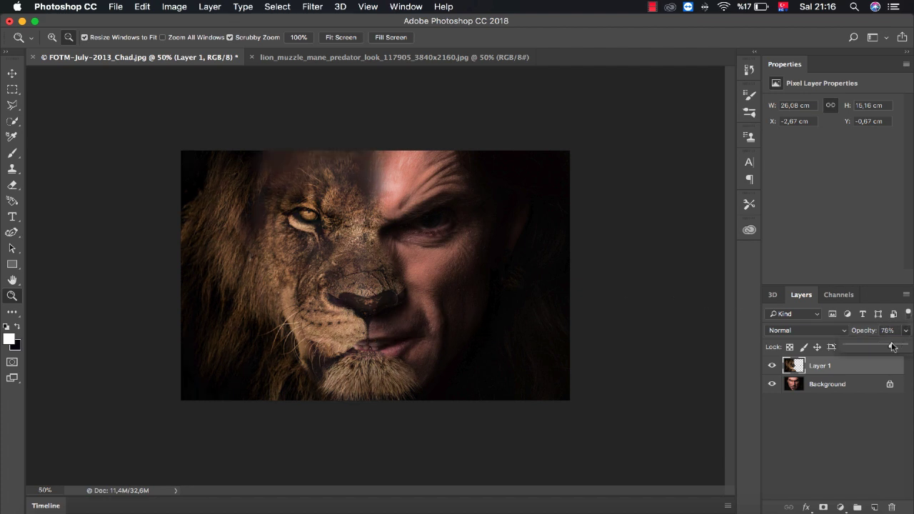
drag(912, 347, 910, 343)
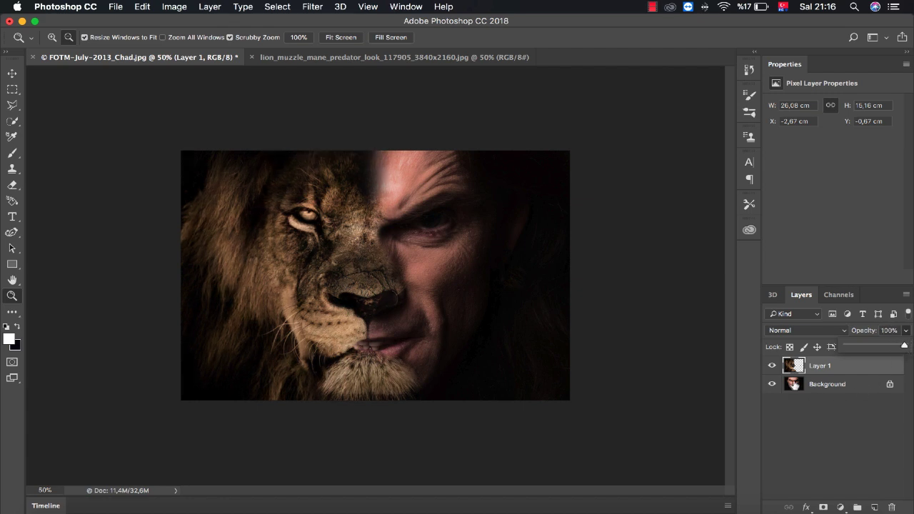
click(836, 367)
Step: Unlock the Background photo into Layer 0 and reselect Layer 1
click(844, 384)
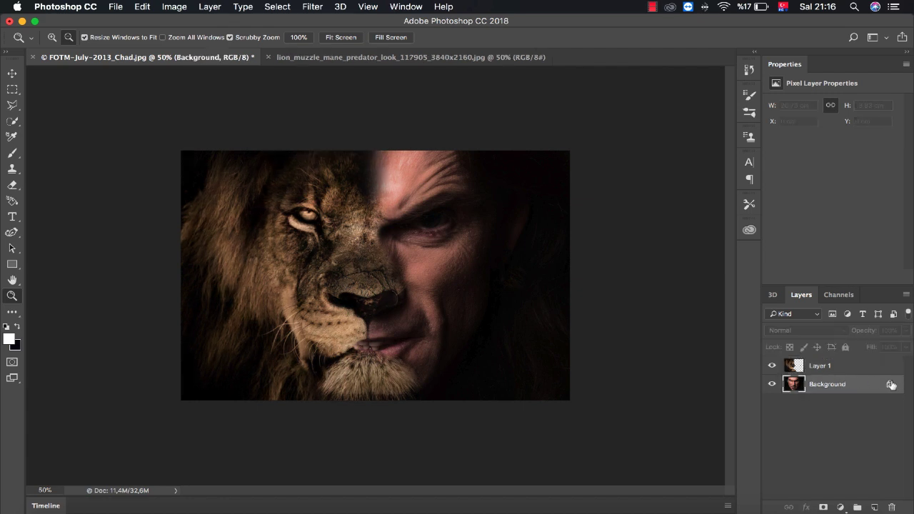
click(890, 384)
click(867, 371)
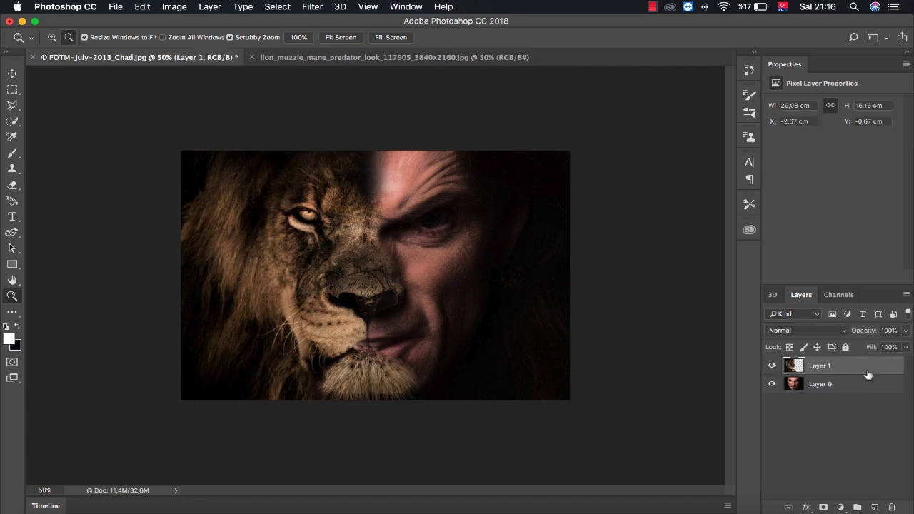
Step: Start a Gradient Fill layer and cancel it without keeping it
click(840, 507)
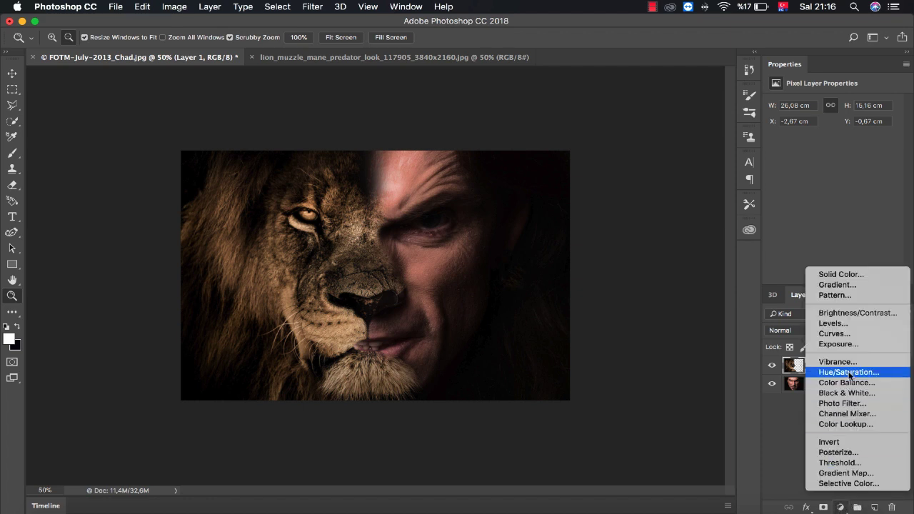
click(856, 287)
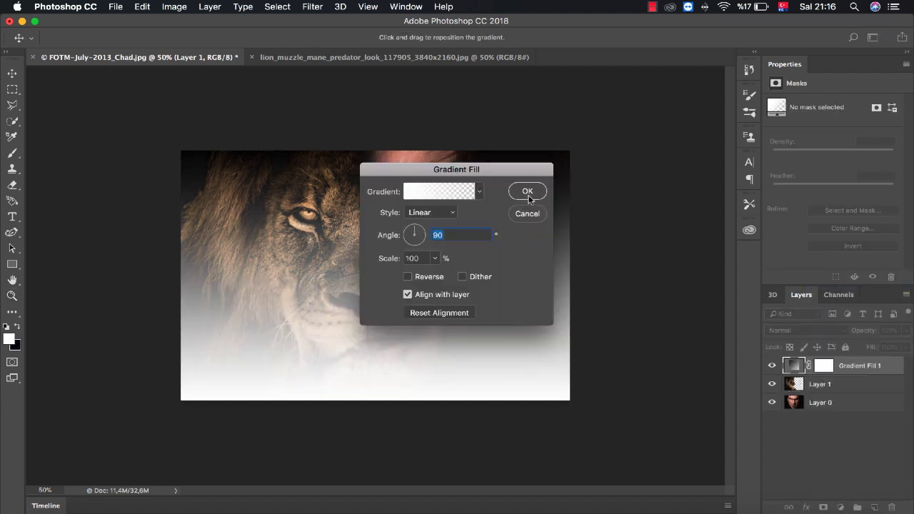
click(527, 214)
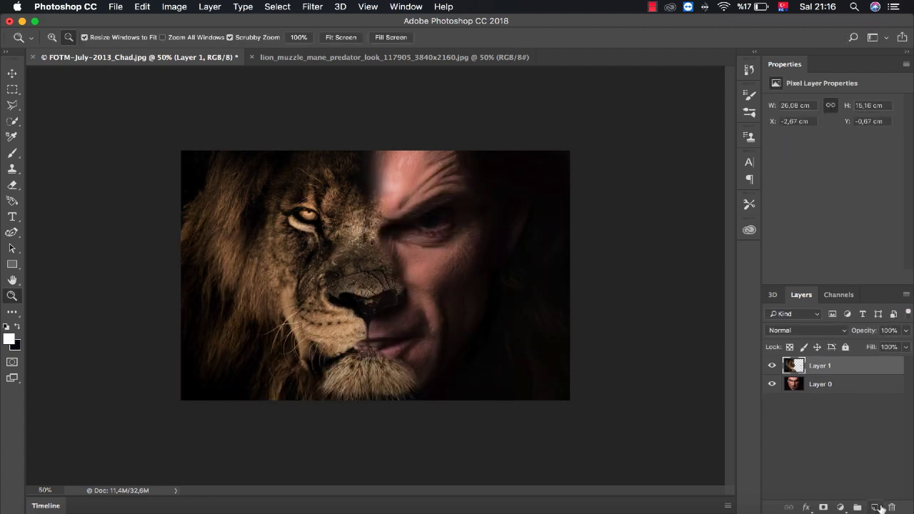
Step: Add a new Layer 2 and fill it with a purple-to-orange gradient across the canvas
click(876, 507)
click(15, 316)
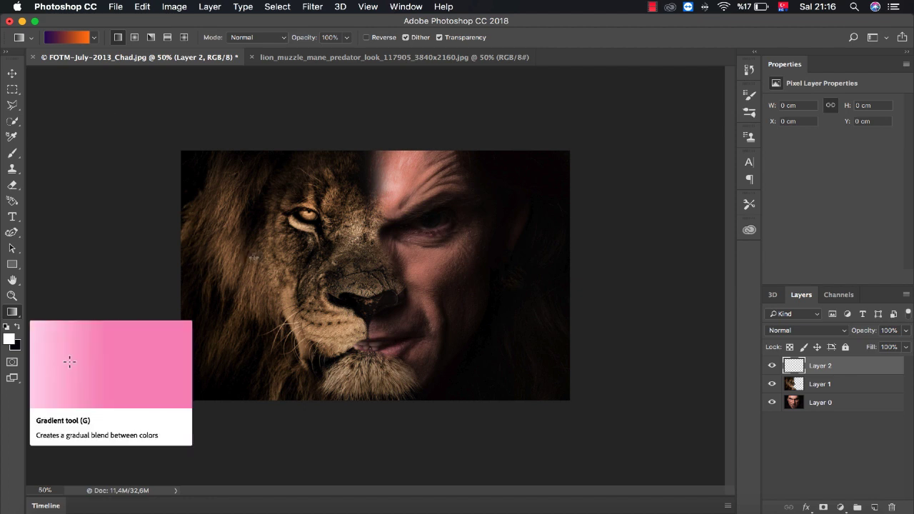
drag(284, 257, 560, 245)
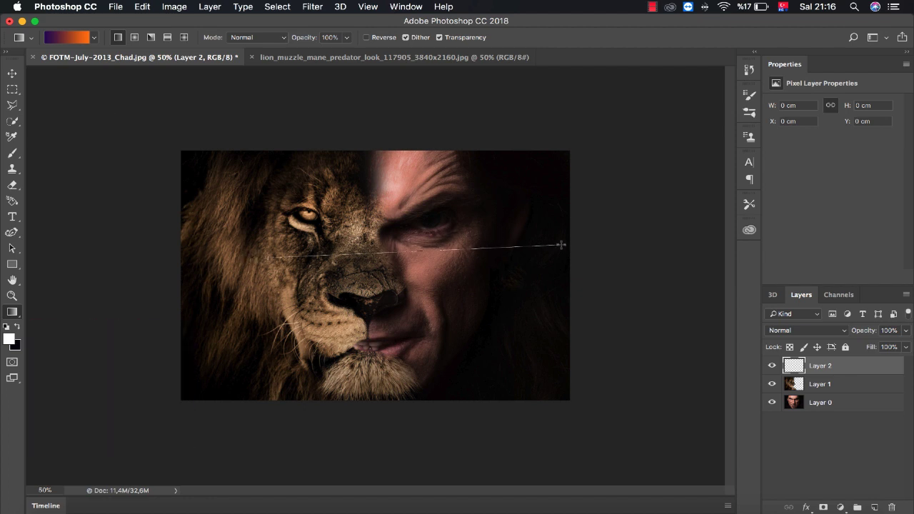
Step: Blend the gradient layer in Soft Light, after trying Screen, and lower its opacity to about 65%
click(906, 331)
click(797, 332)
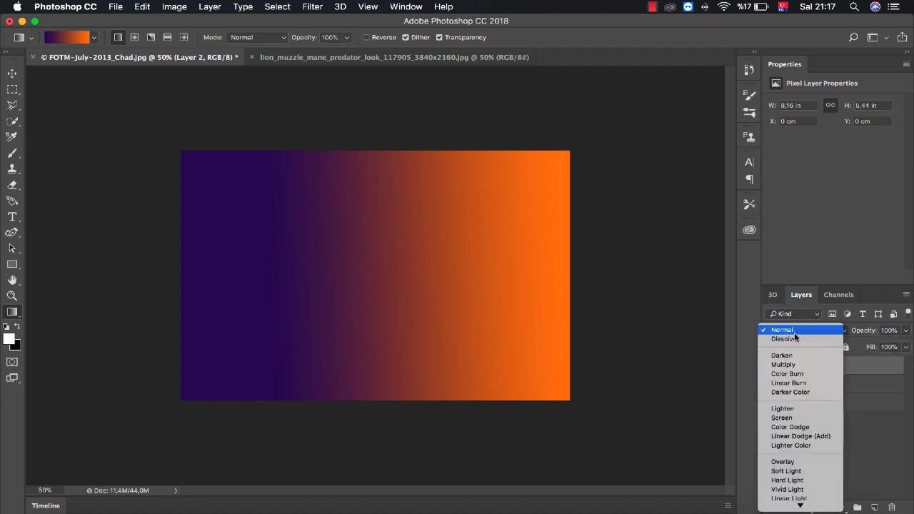
click(811, 418)
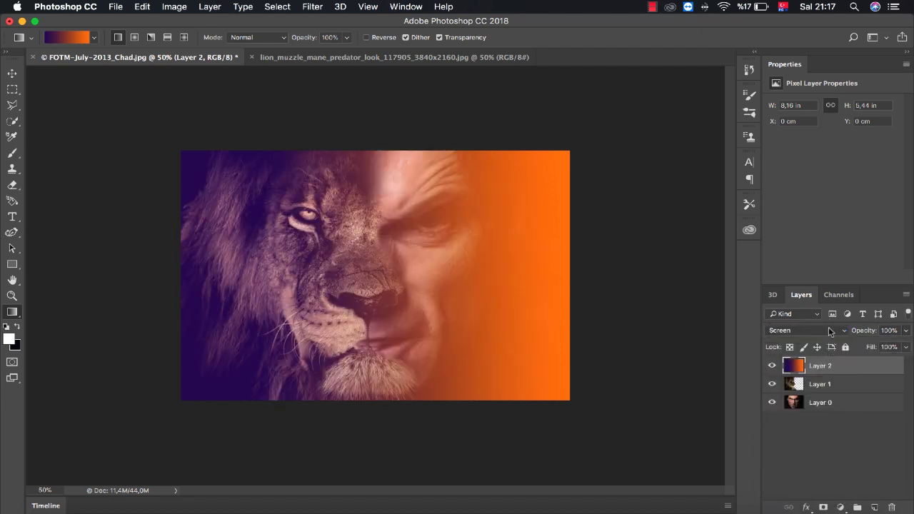
click(828, 330)
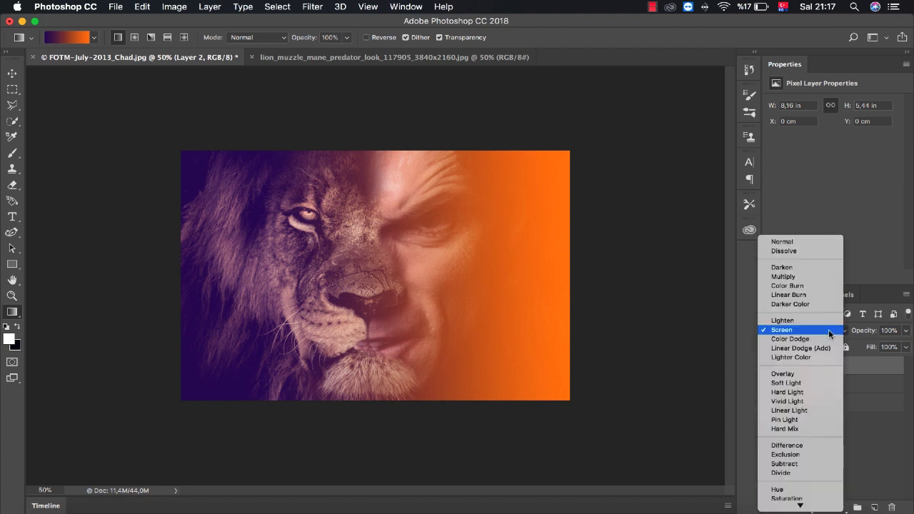
click(821, 387)
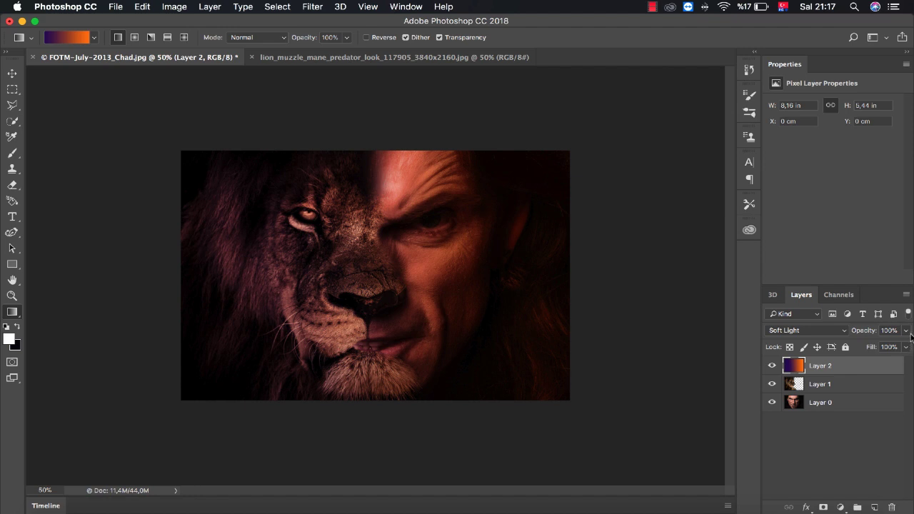
mouse_move(907, 332)
mouse_down()
mouse_move(880, 347)
mouse_move(888, 347)
mouse_up()
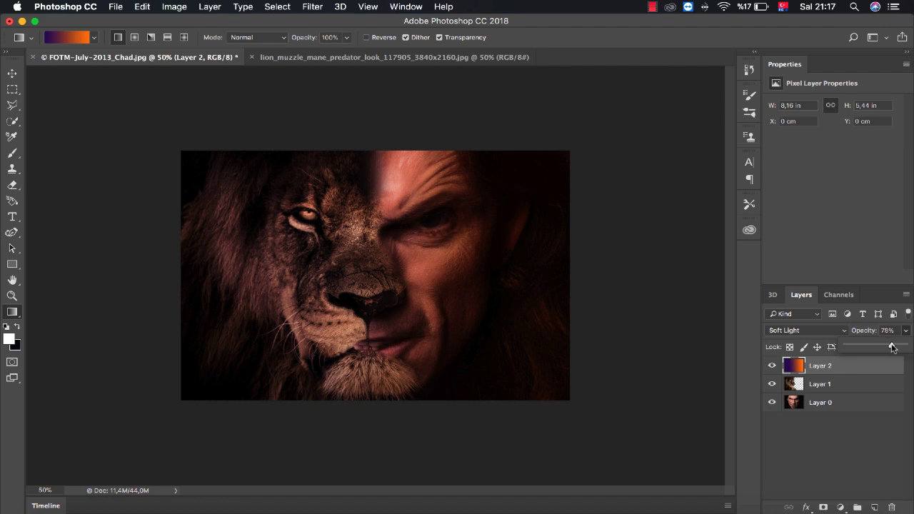
drag(889, 347, 886, 347)
click(827, 384)
Step: Erase a little of the lion layer (Layer 1) below the mouth
click(825, 385)
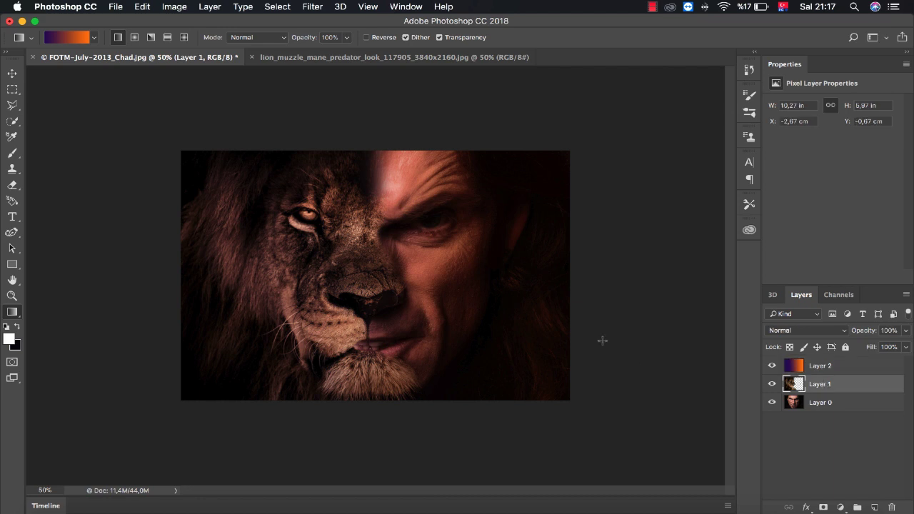
drag(12, 185, 44, 184)
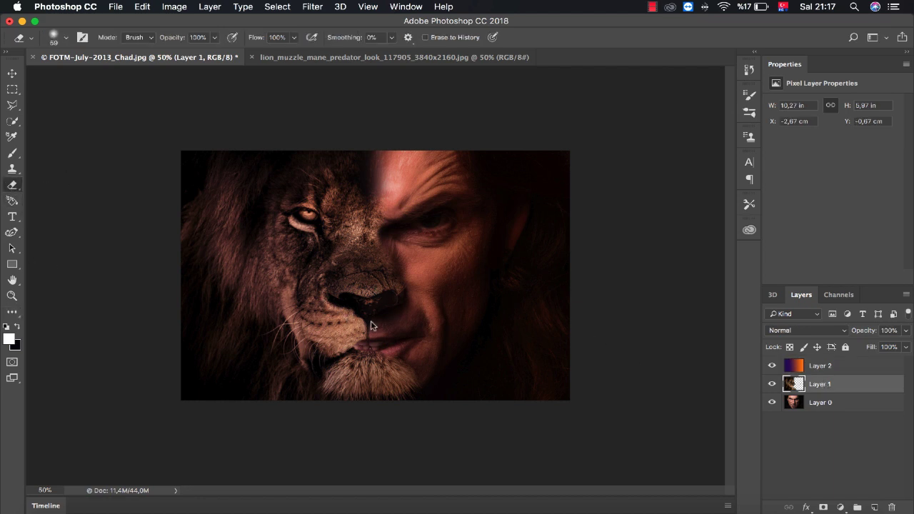
drag(371, 320, 370, 340)
Step: Enlarge the eraser to a 134 px soft brush, undo the last change, and reselect Layer 2
right_click(378, 336)
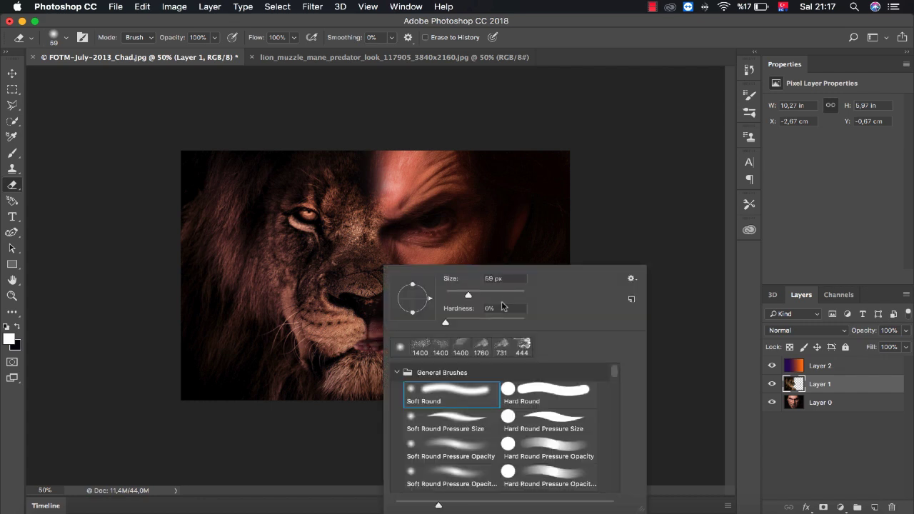
drag(504, 295, 493, 295)
click(370, 340)
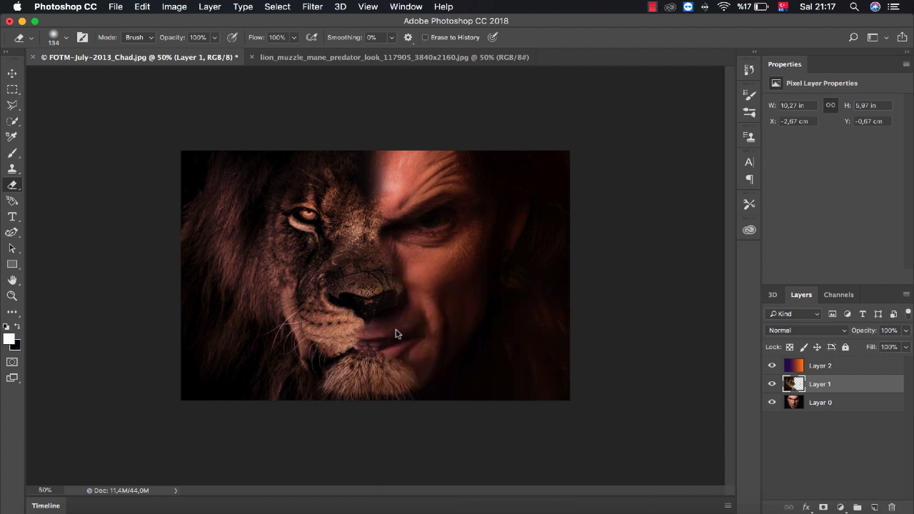
key(super+z)
click(860, 371)
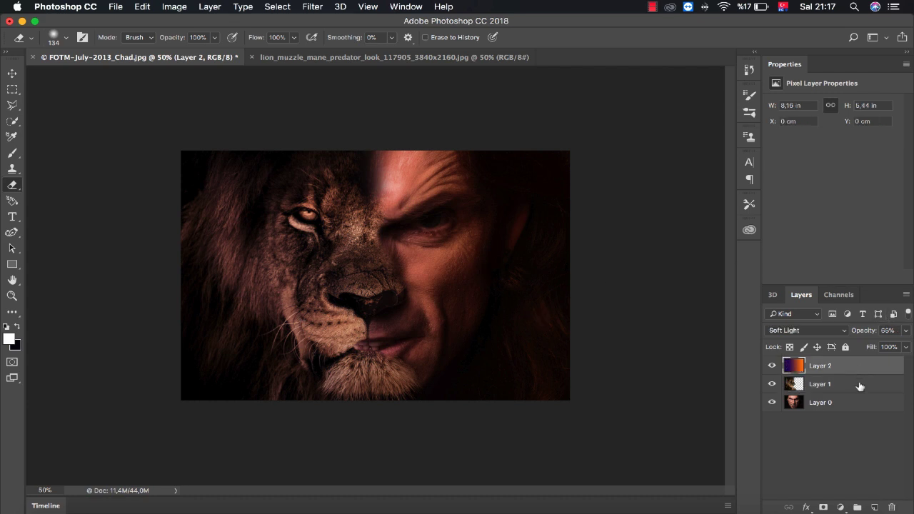
click(840, 507)
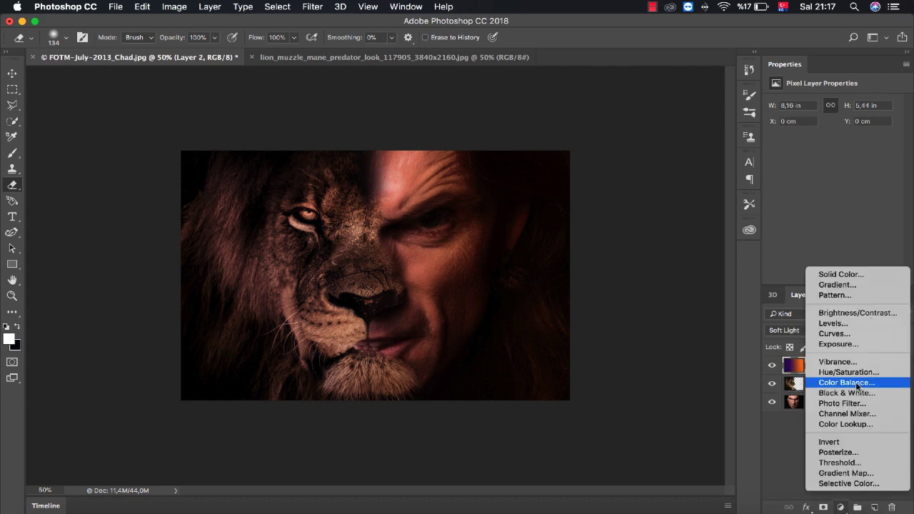
key(Escape)
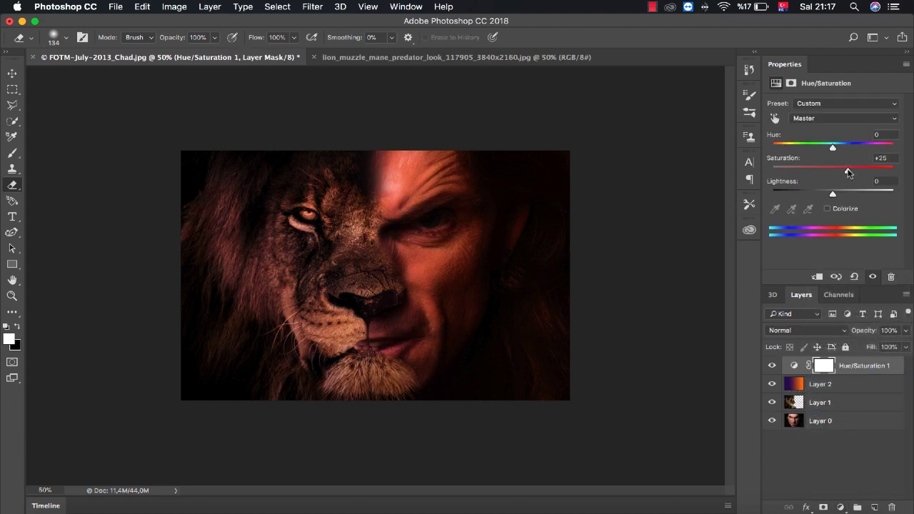
mouse_move(841, 173)
mouse_down()
mouse_move(831, 172)
mouse_move(847, 194)
mouse_move(839, 197)
mouse_up()
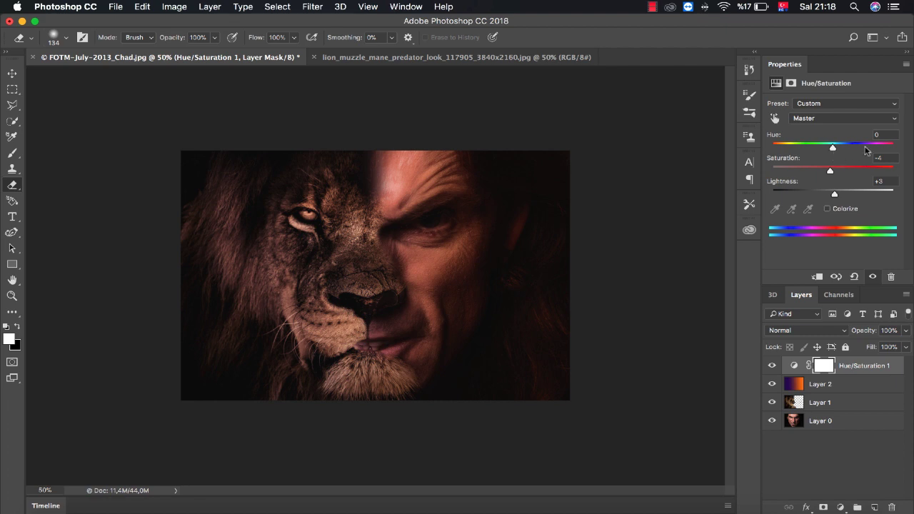
mouse_move(832, 147)
mouse_down()
mouse_move(842, 148)
mouse_move(834, 148)
mouse_up()
click(857, 367)
key(Delete)
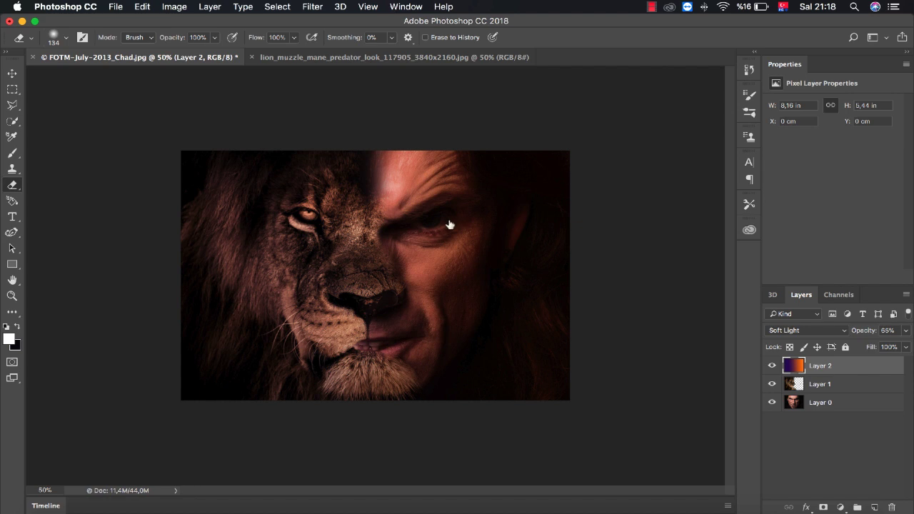